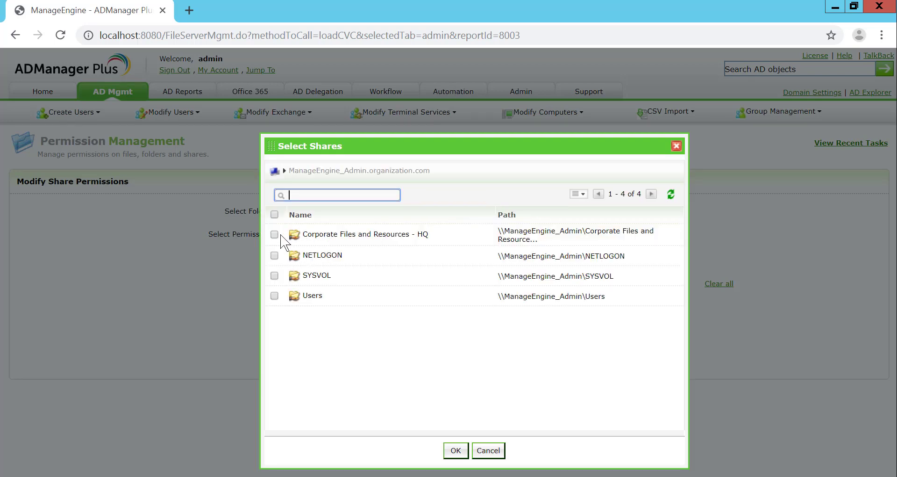
Target the Corporate Files and Resources - HQ share and add the FinanaceManagers and FinanceExecutives groups as accounts
left_click(275, 234)
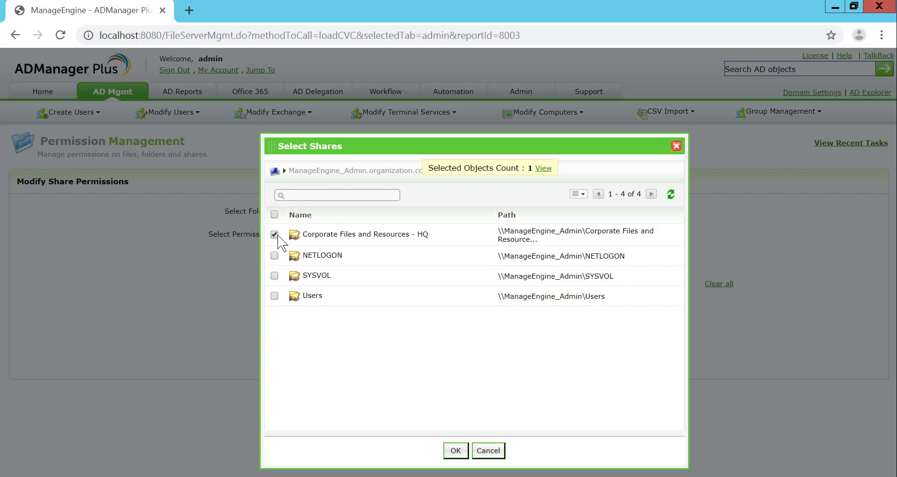
left_click(454, 450)
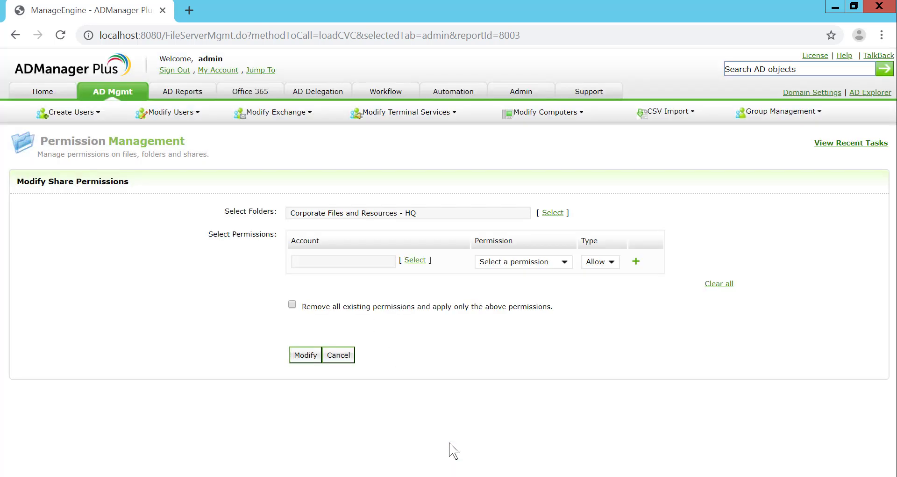
left_click(418, 261)
left_click(369, 220)
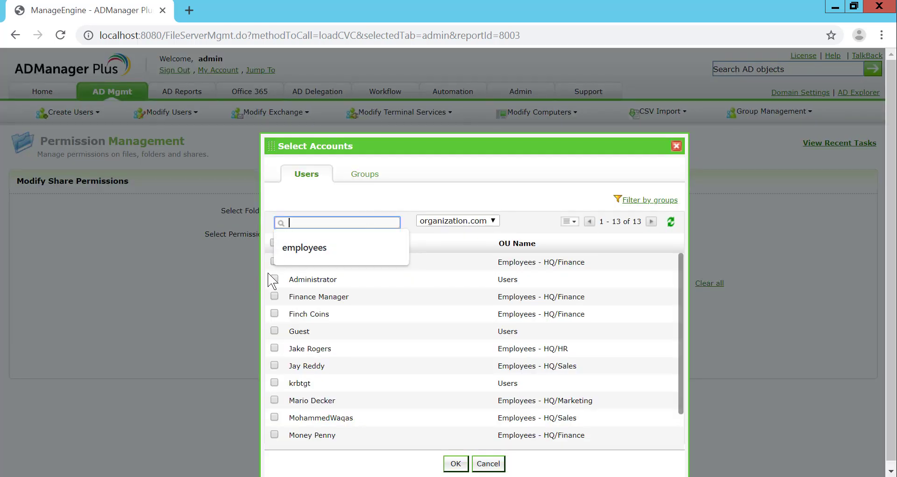
left_click(365, 179)
left_click(353, 201)
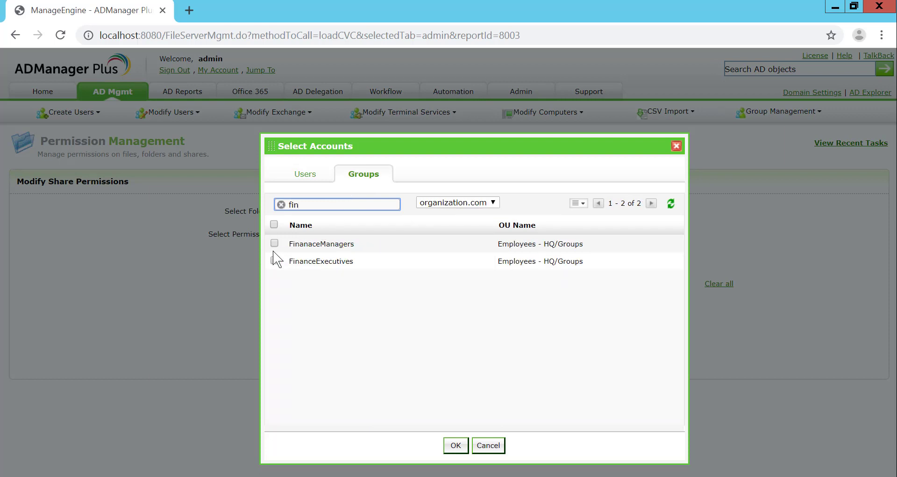
left_click(274, 243)
left_click(274, 260)
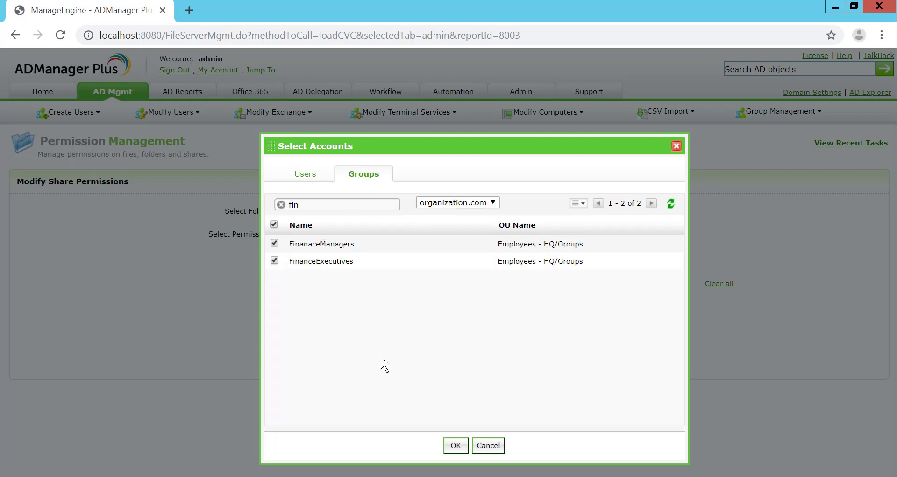
left_click(455, 445)
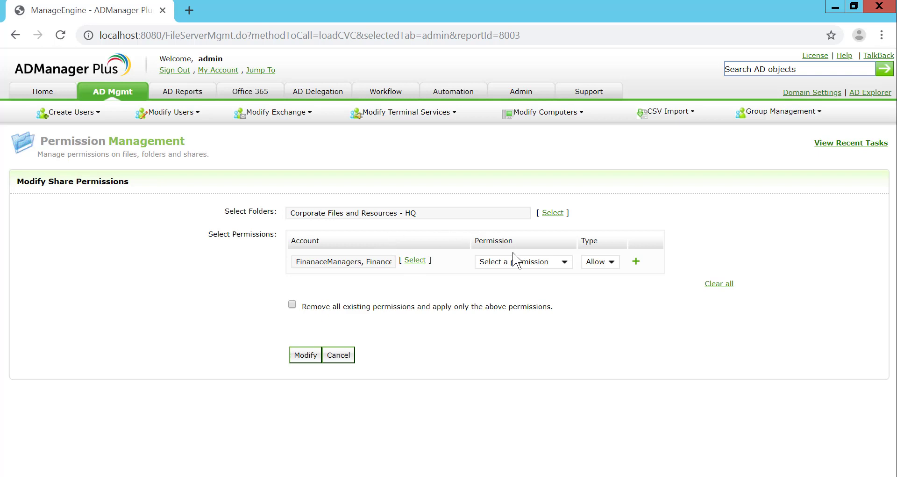
Grant the finance groups Full Control with type Allow
left_click(564, 265)
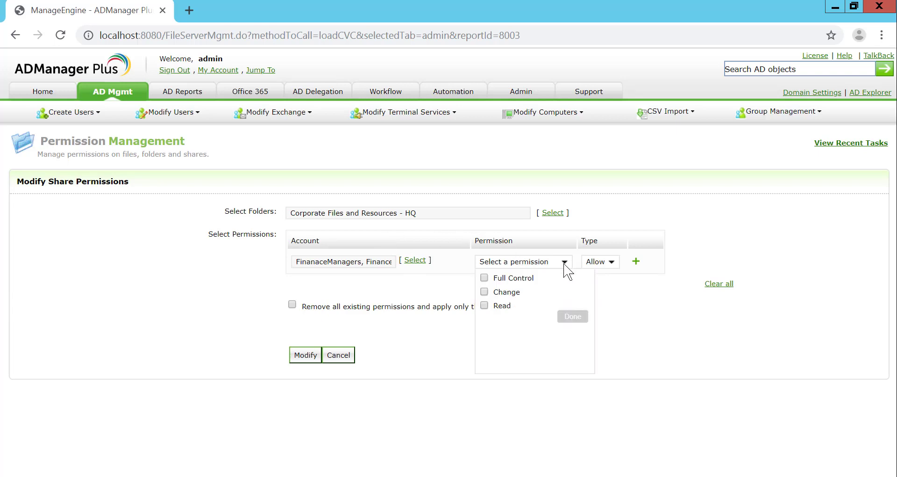
left_click(484, 278)
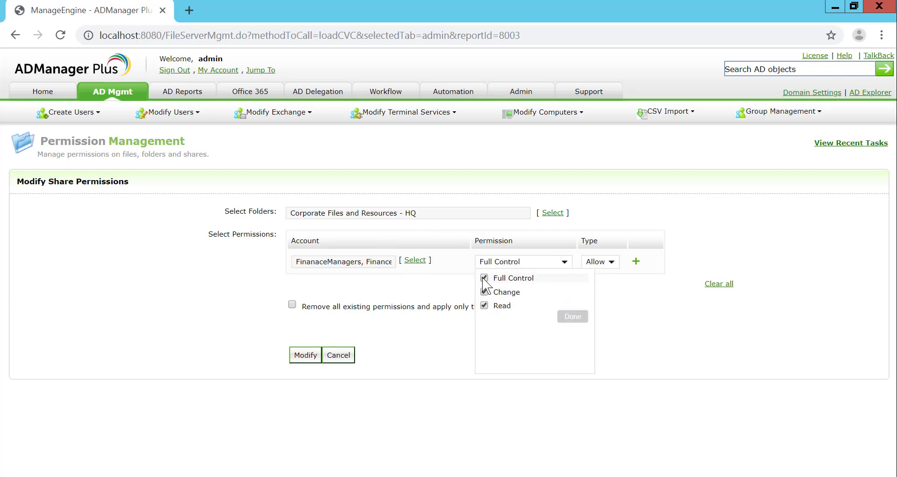
left_click(566, 317)
left_click(616, 265)
left_click(616, 276)
Add a second permission entry for the MarketingField and MarketingManagers groups
left_click(636, 262)
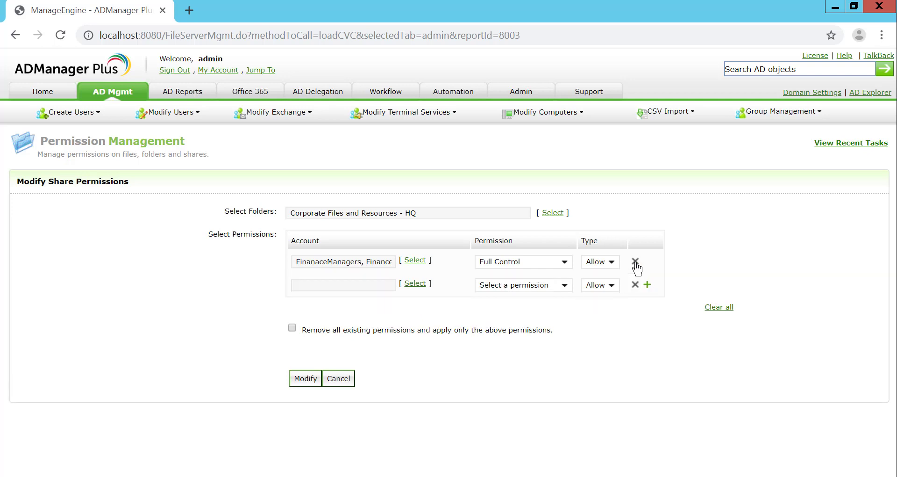
left_click(415, 283)
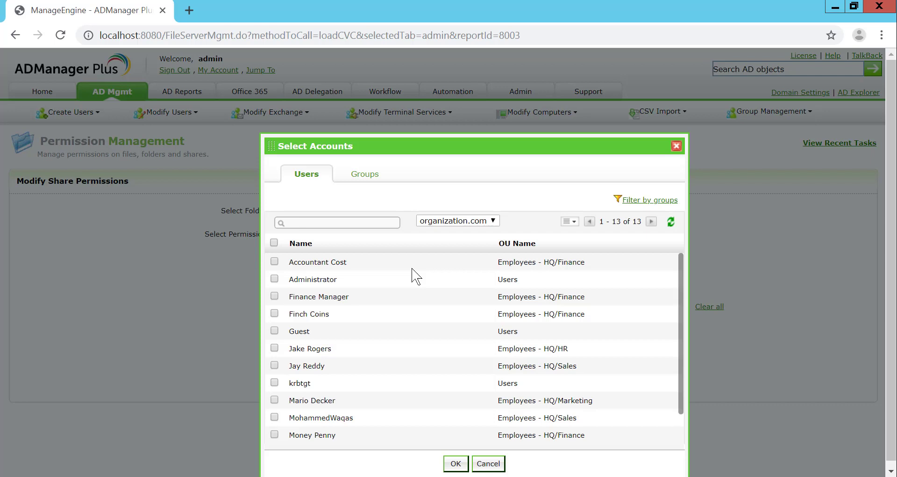
left_click(351, 177)
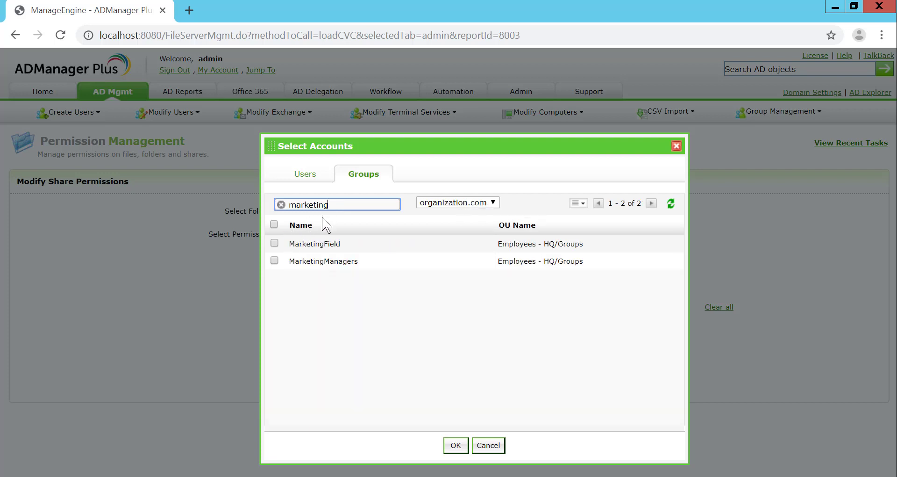
left_click(275, 243)
left_click(275, 260)
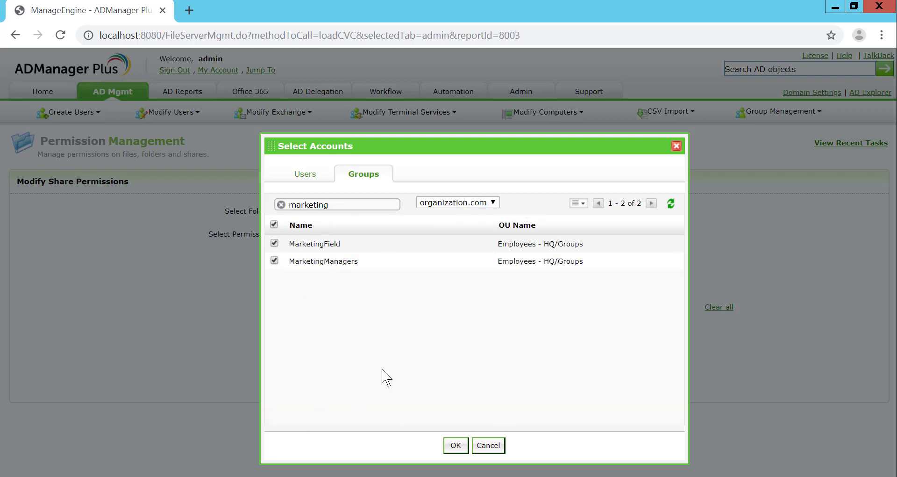
left_click(456, 445)
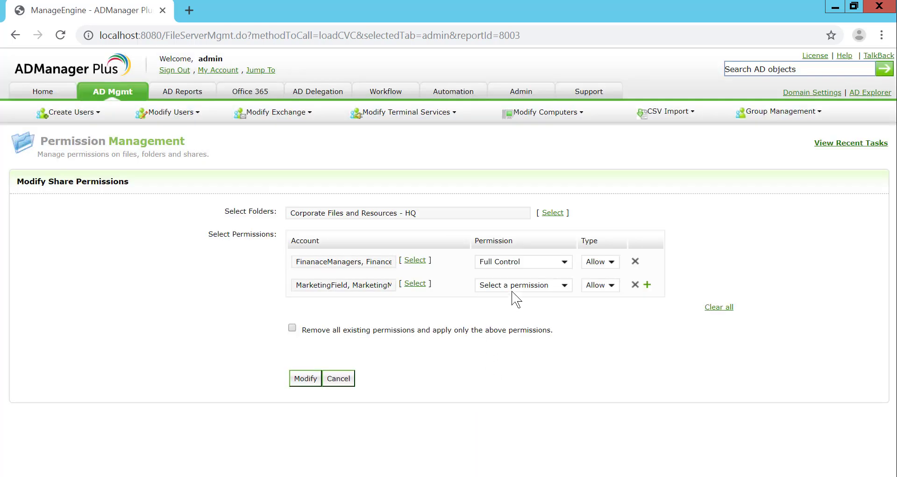
Give the marketing groups Read permission
left_click(565, 285)
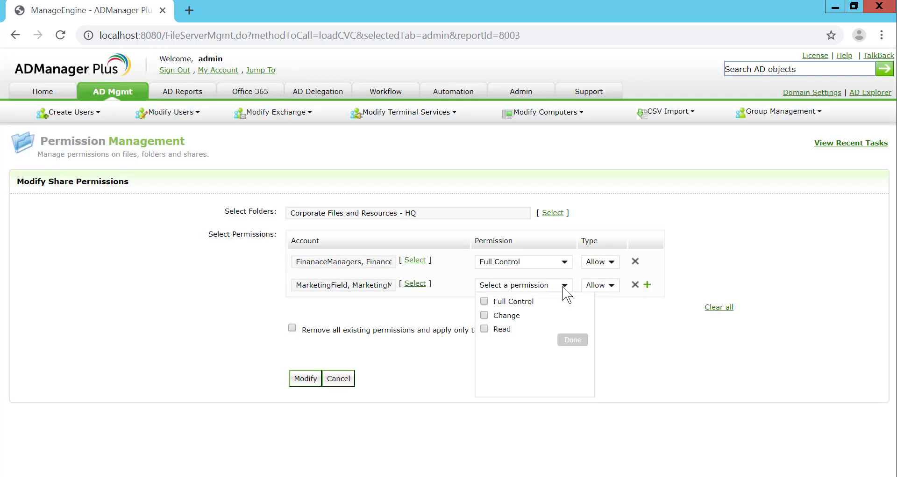
left_click(485, 329)
left_click(571, 342)
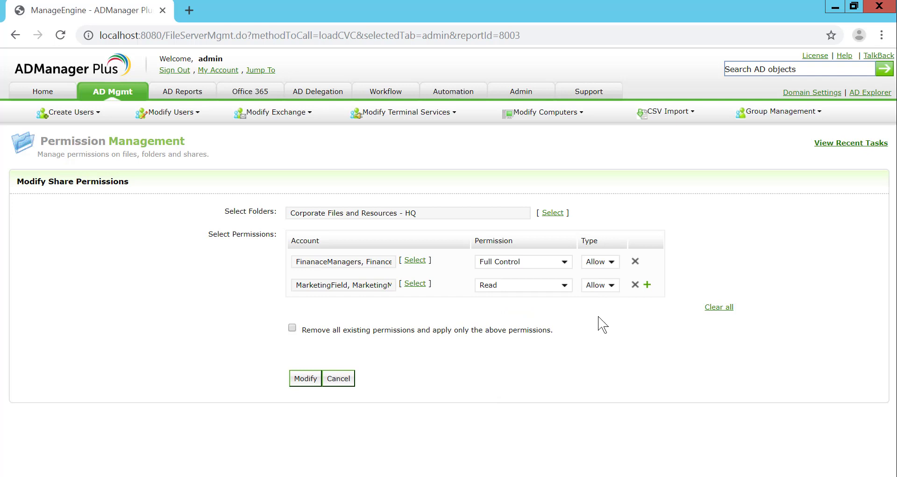
left_click(613, 287)
Set the marketing entry to Allow, replace all existing permissions with these entries, and return home
left_click(613, 284)
left_click_drag(301, 329, 551, 329)
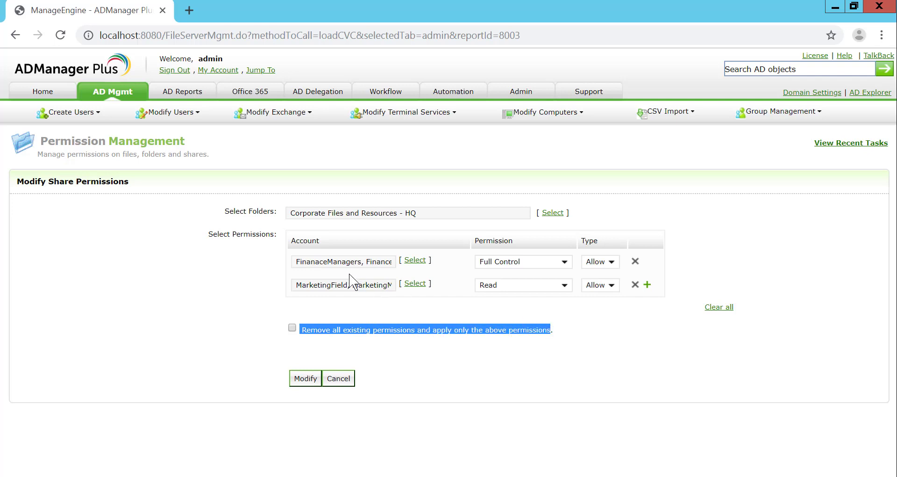
left_click(292, 329)
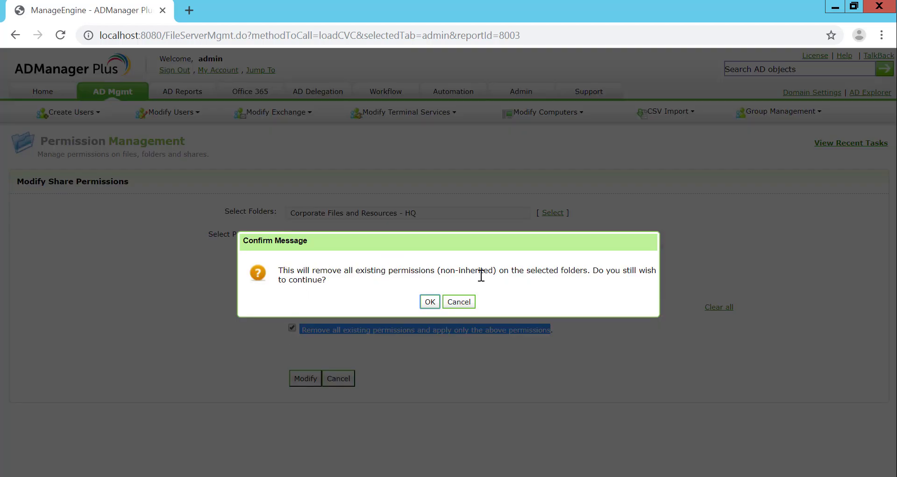
left_click(428, 304)
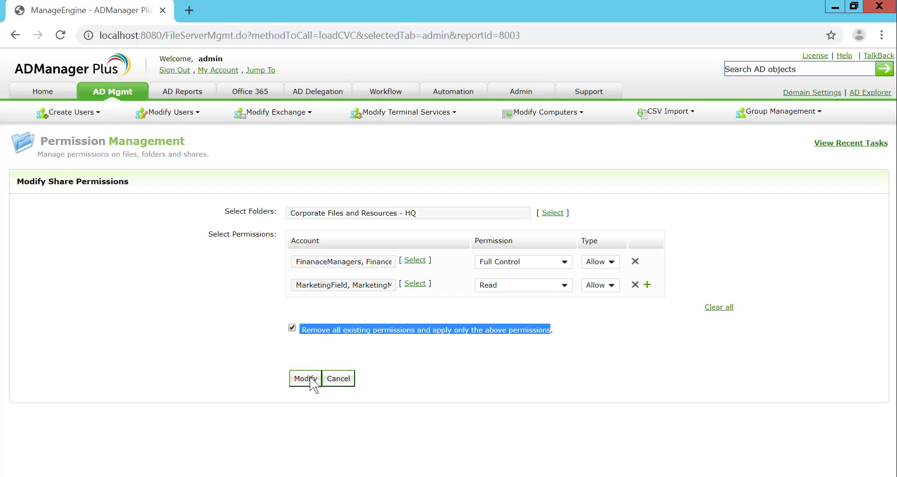
left_click(218, 331)
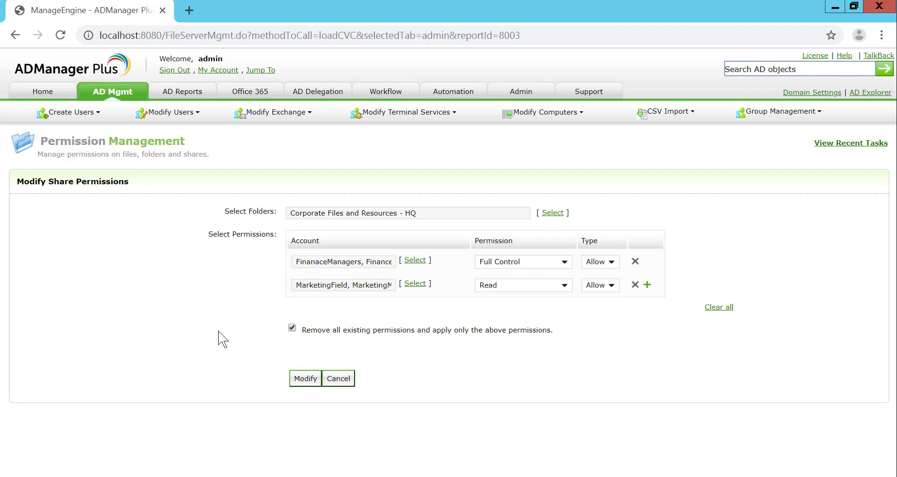
left_click(125, 98)
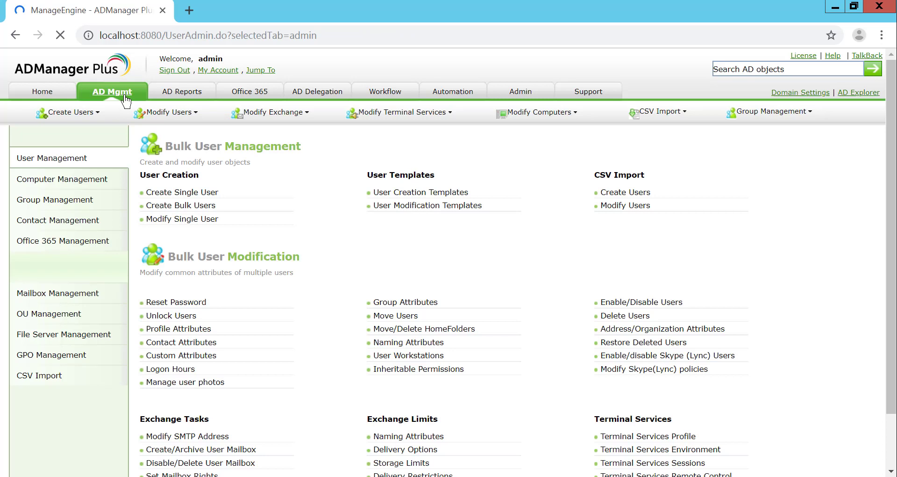
Start a Remove Share Permissions task targeting the Corporate Files and Resources - HQ share
left_click(100, 337)
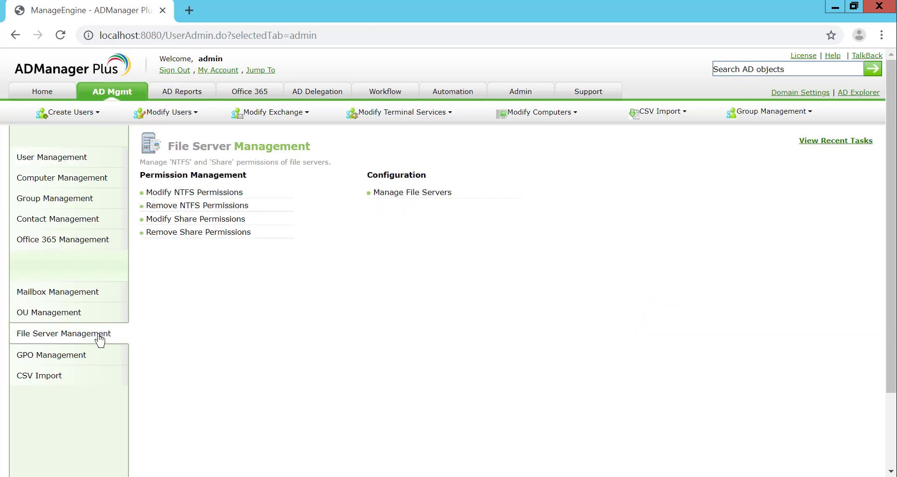
left_click(174, 233)
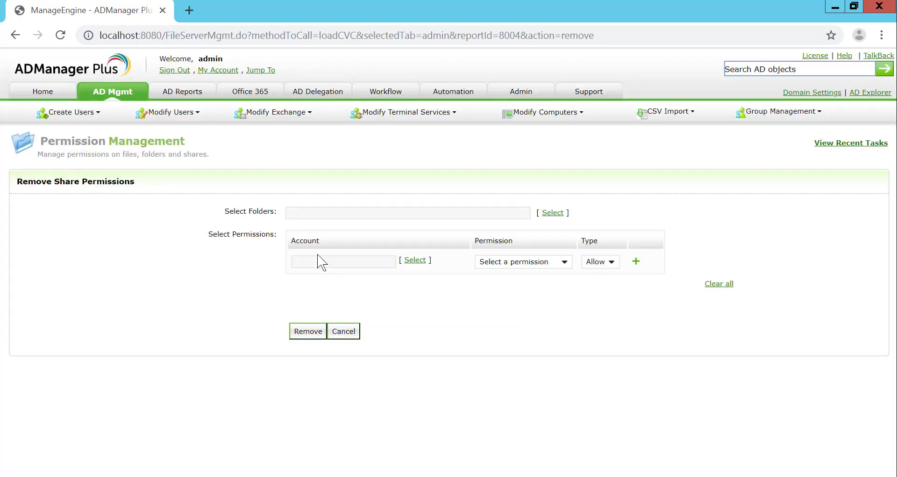
left_click(553, 212)
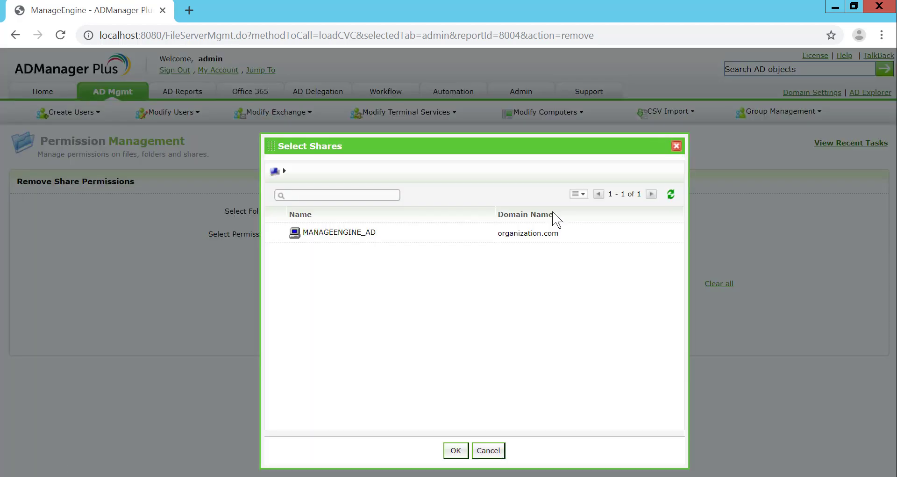
double_click(376, 235)
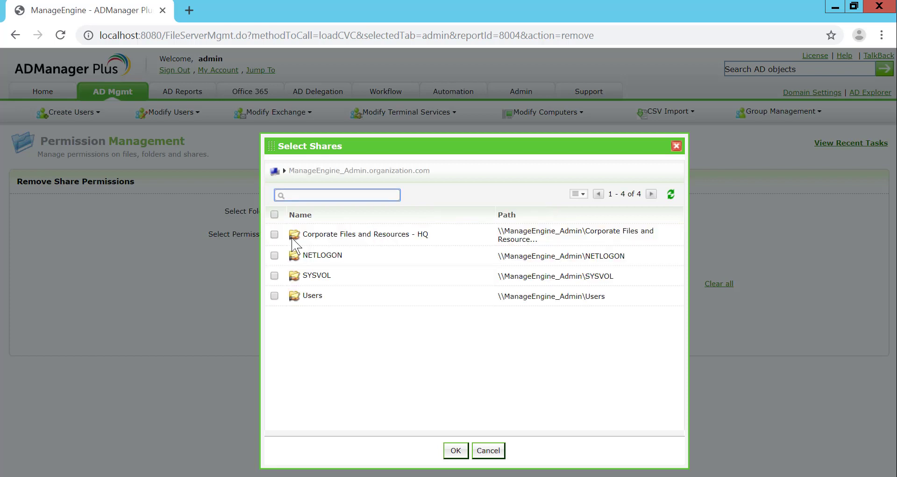
left_click(274, 234)
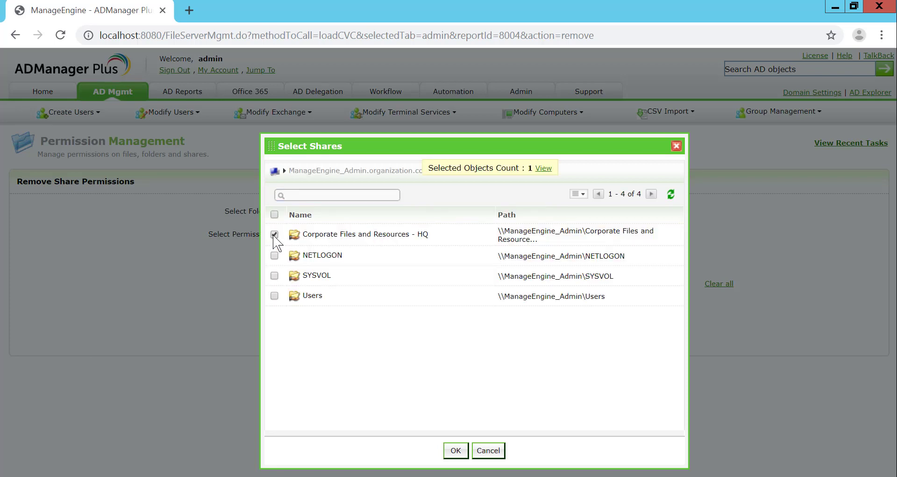
left_click(456, 450)
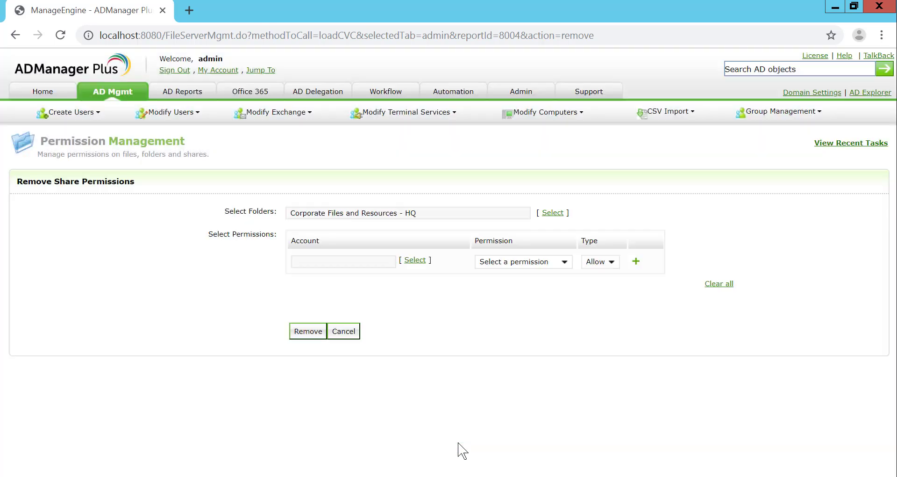
Search groups for 'HR' and select HRManagers as the account
left_click(416, 260)
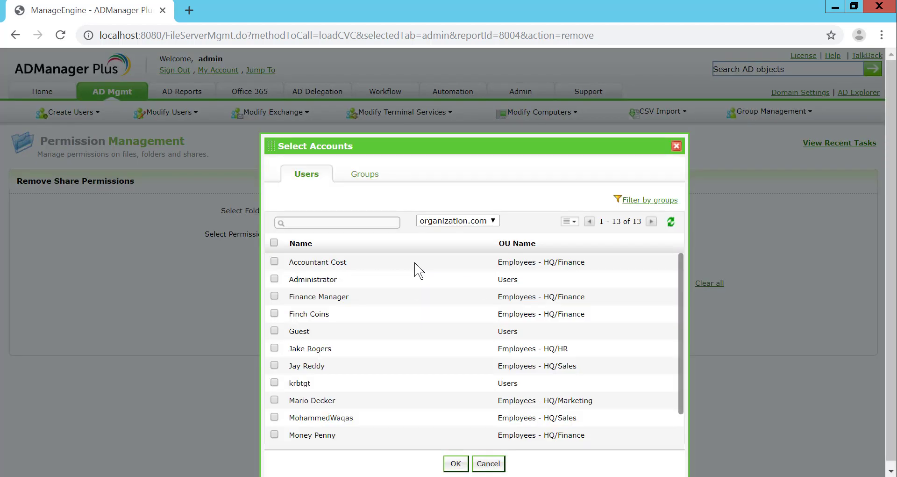
left_click(358, 173)
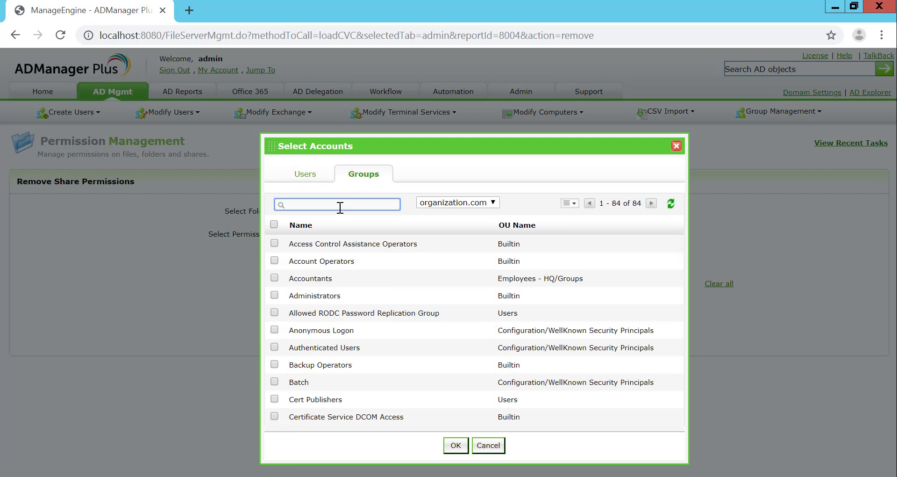
left_click(341, 207)
type("HR")
key("Return")
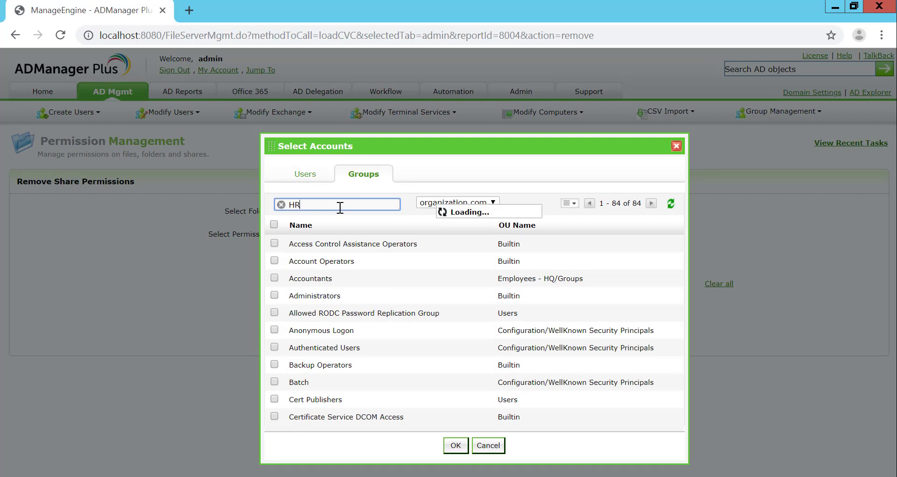
left_click(275, 243)
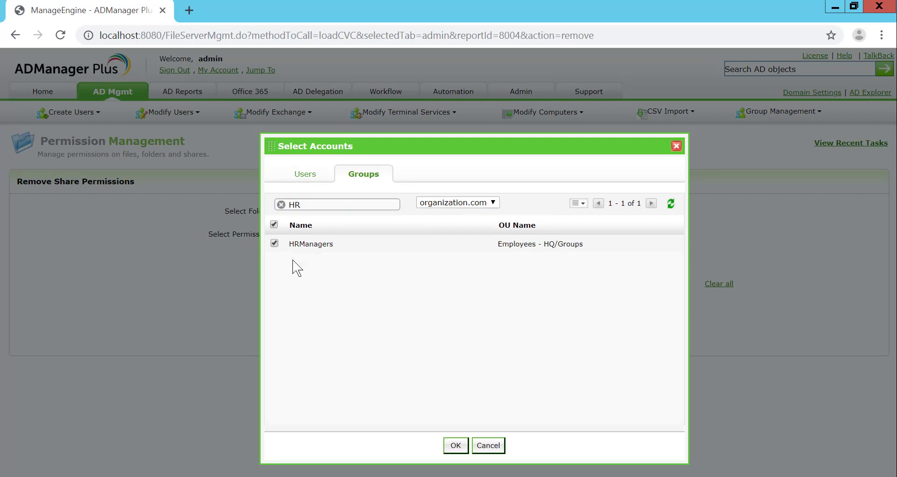
left_click(456, 445)
Select All permissions with type Allow for HRManagers and confirm with Done
left_click(565, 263)
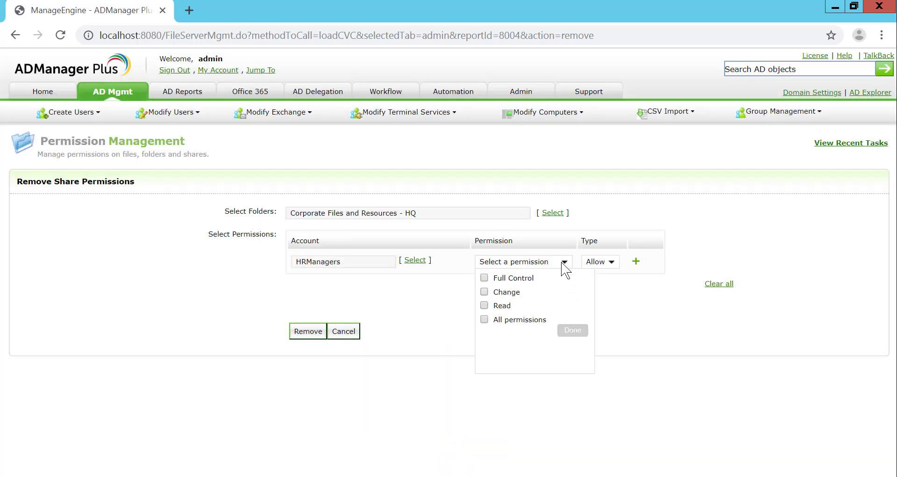
left_click(484, 319)
left_click(611, 262)
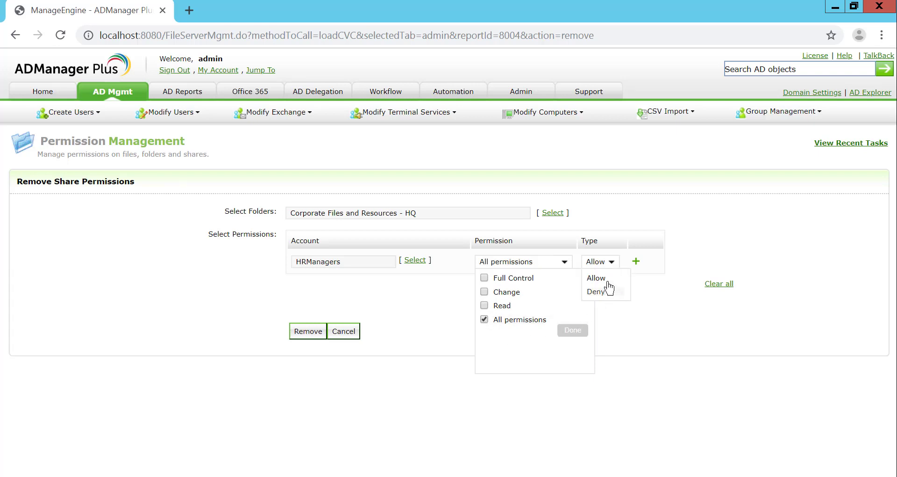
left_click(603, 279)
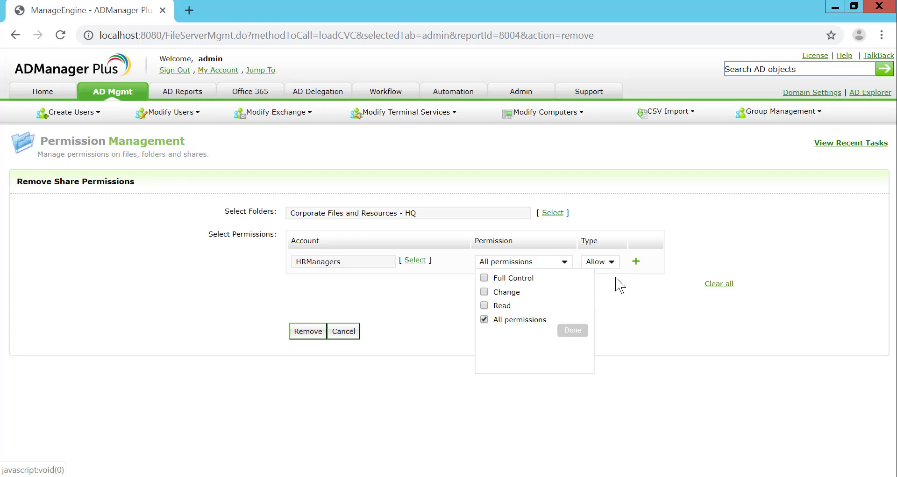
left_click(574, 328)
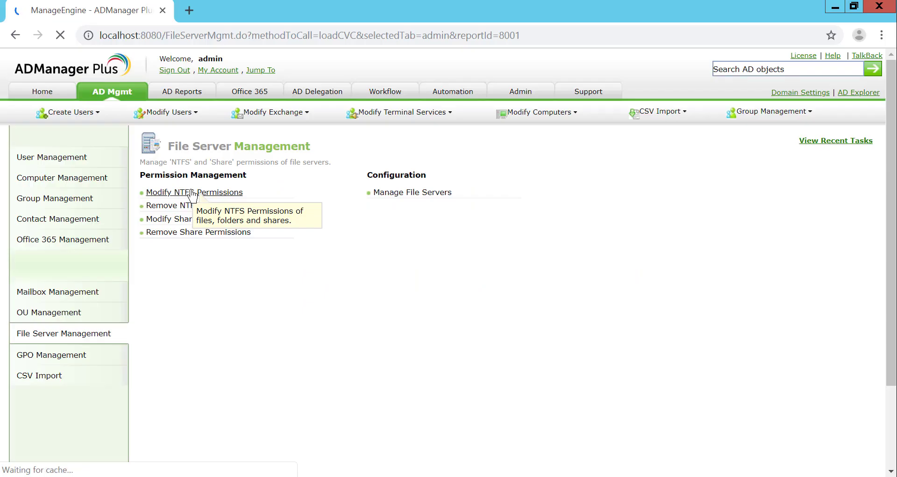
Start Modify NTFS Permissions on the Corporate Files and Resources - HQ folder
left_click(192, 193)
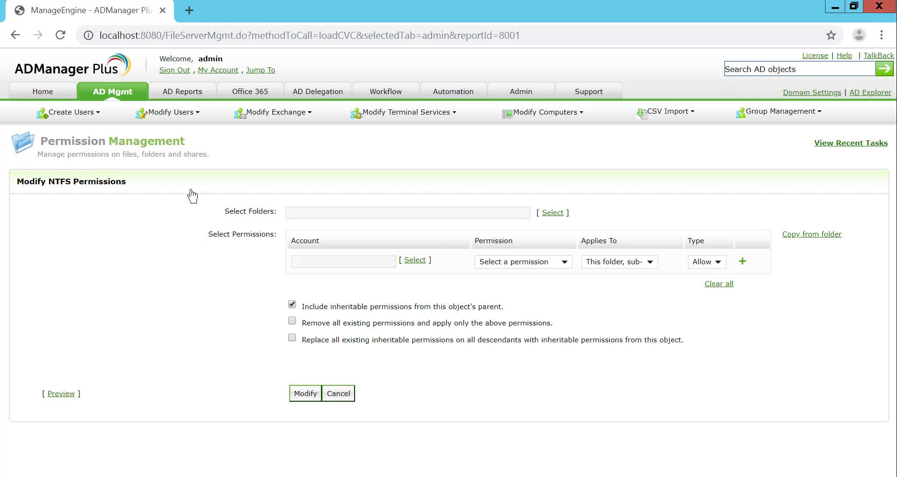
left_click(553, 213)
left_click(426, 240)
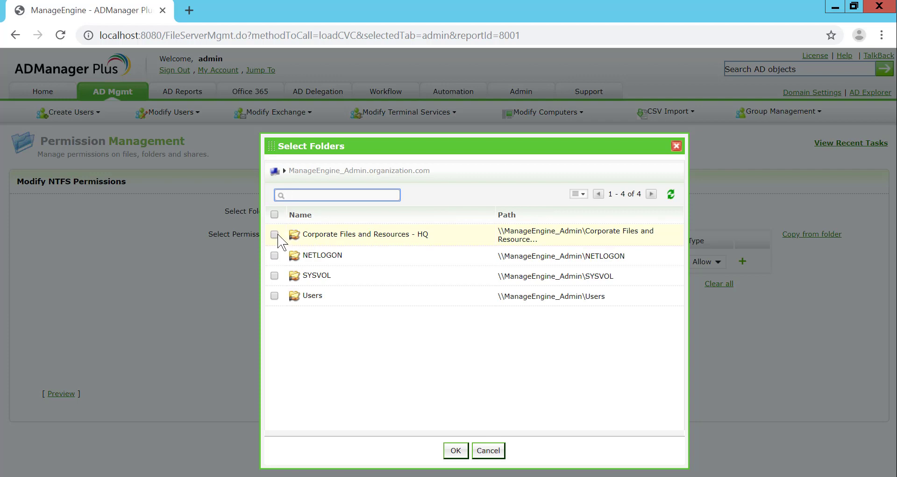
left_click(274, 234)
left_click(456, 450)
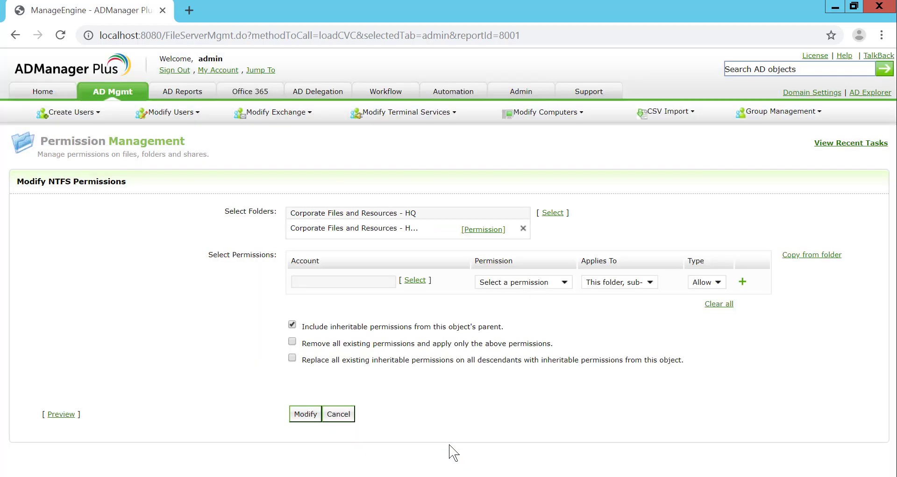
Review the folder's current permissions, then bring up the account picker
left_click(484, 229)
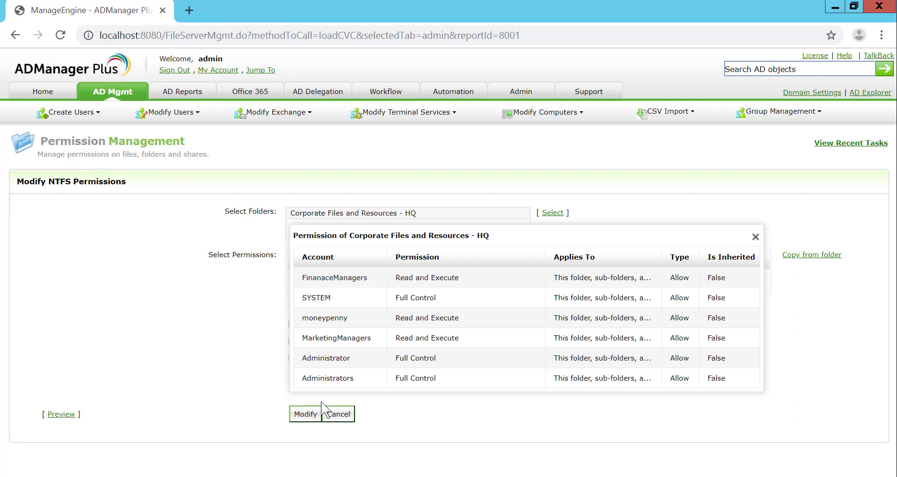
left_click(755, 237)
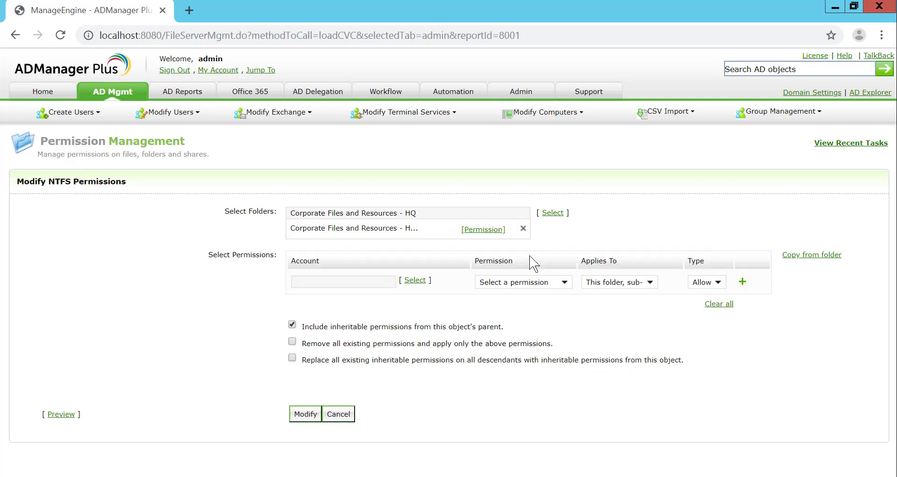
left_click(410, 288)
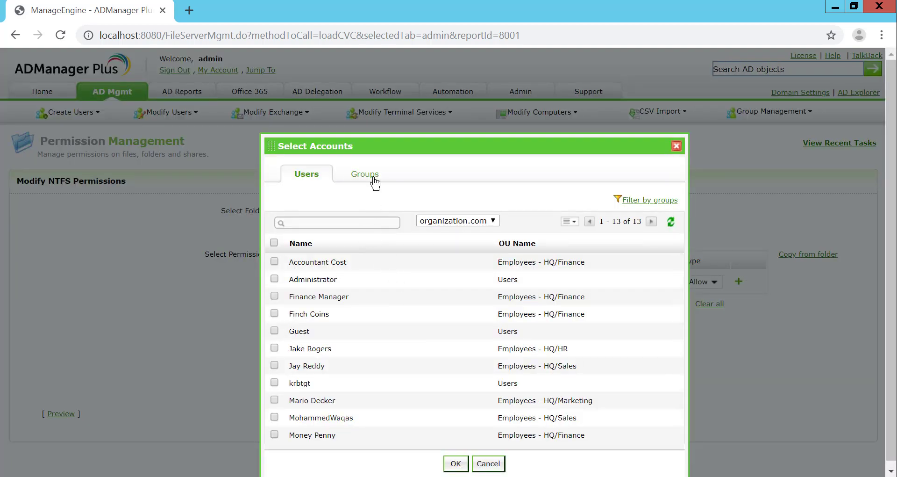
Search groups for 'sales' and tick SalesCorpData and SalesQuadrant
left_click(374, 180)
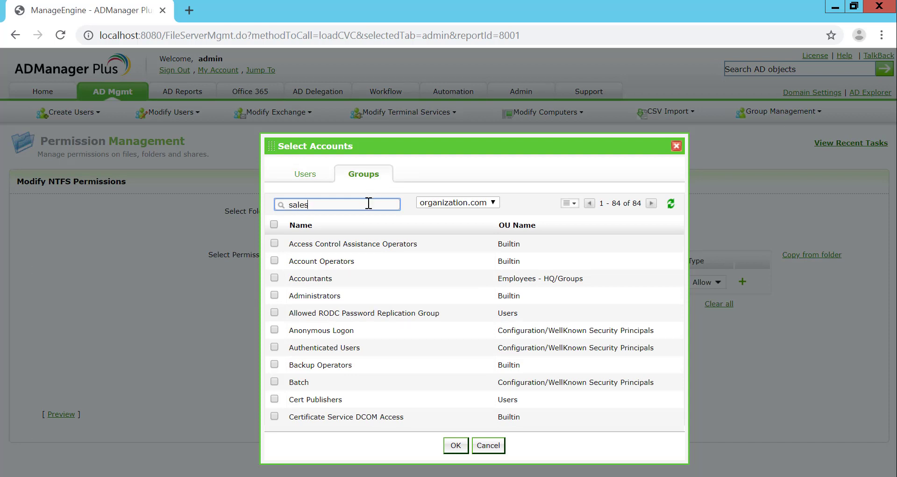
key("Return")
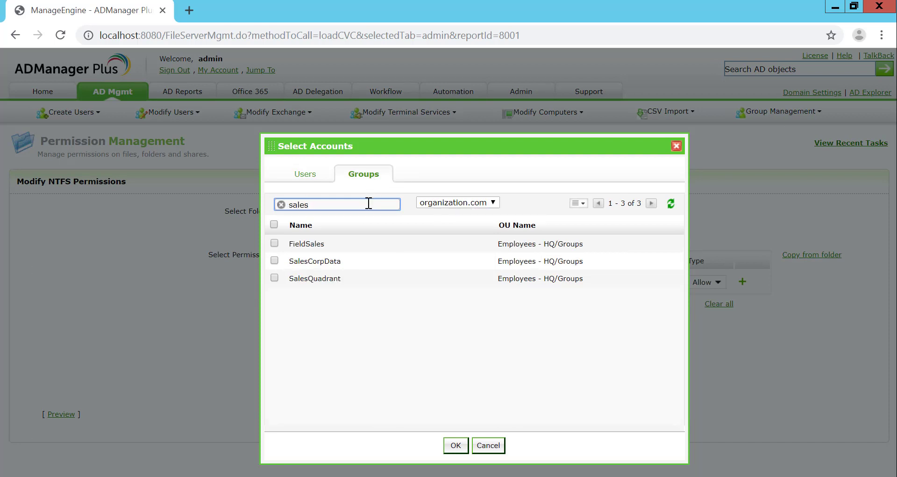
left_click(274, 260)
left_click(274, 278)
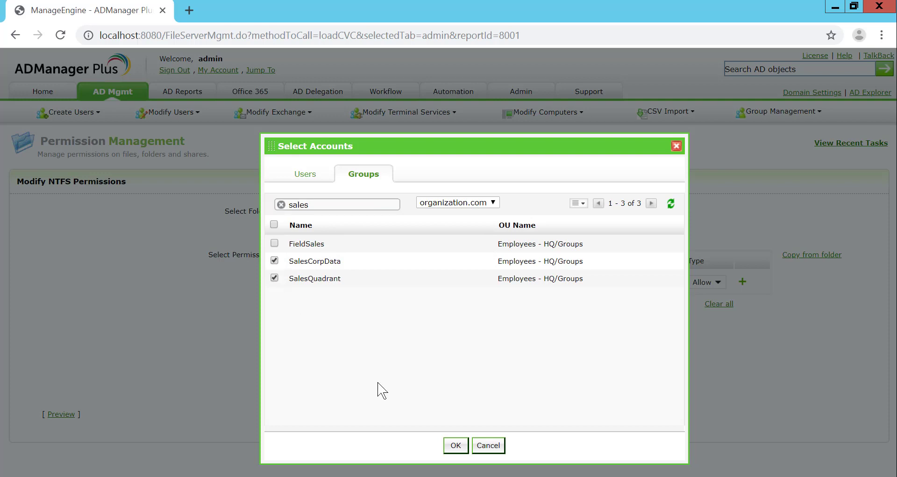
Grant the sales groups Read and Write Permissions on This folder only, and add a second entry
left_click(450, 443)
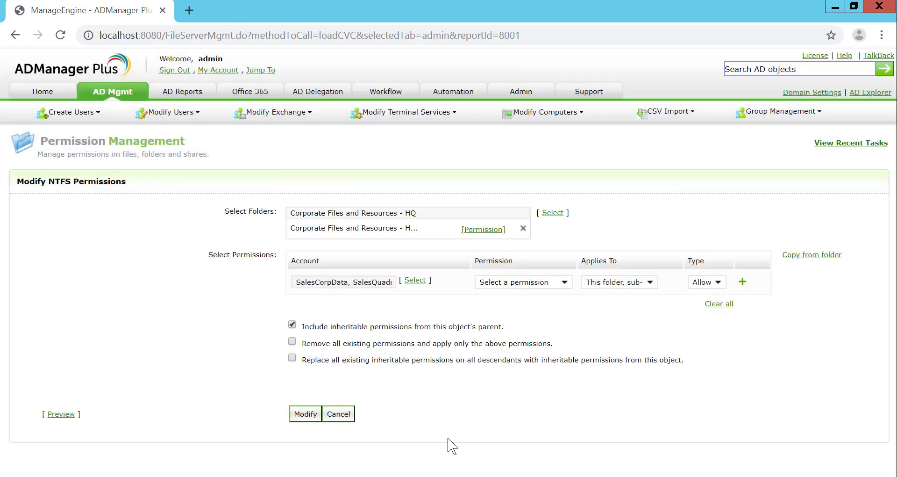
left_click(568, 283)
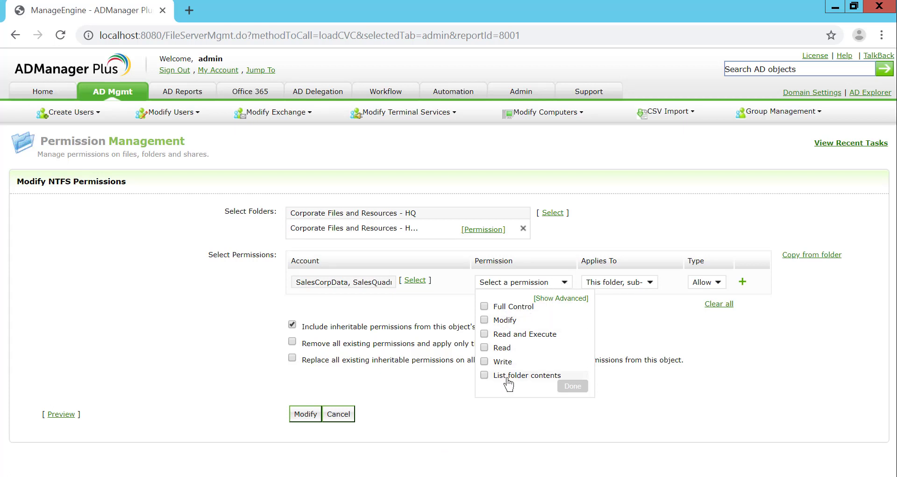
left_click(566, 299)
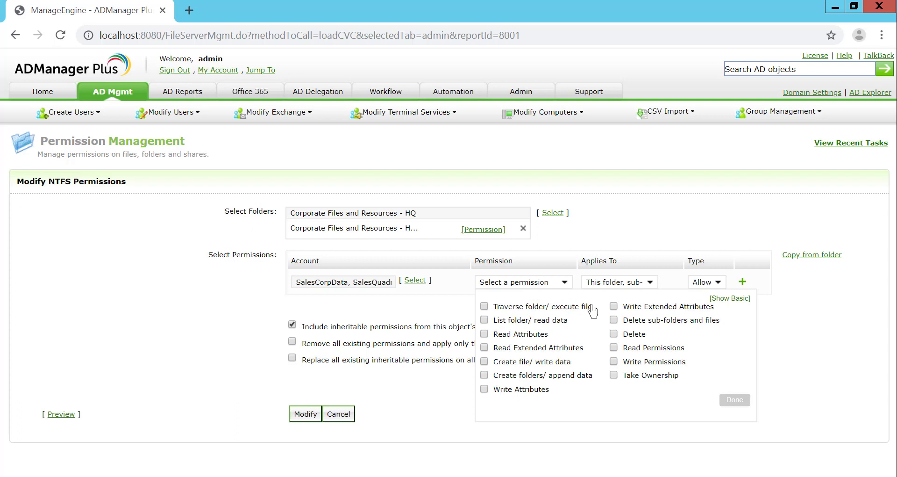
left_click(613, 347)
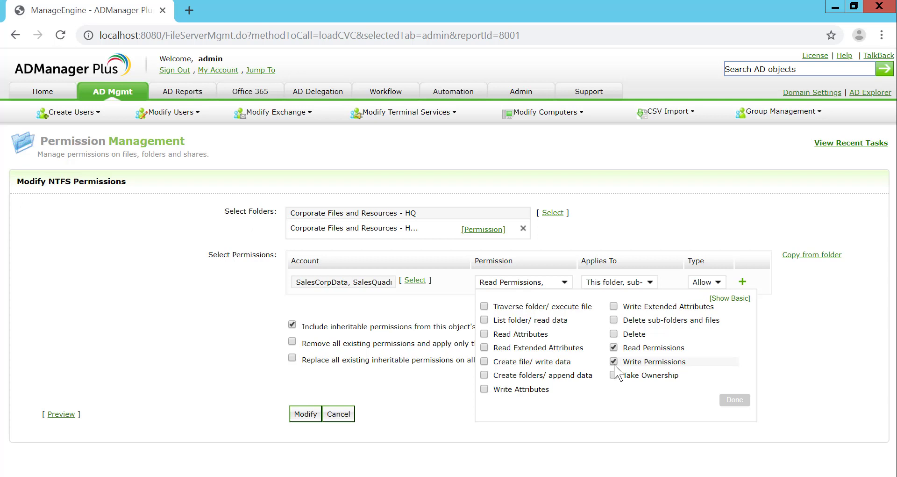
left_click(727, 408)
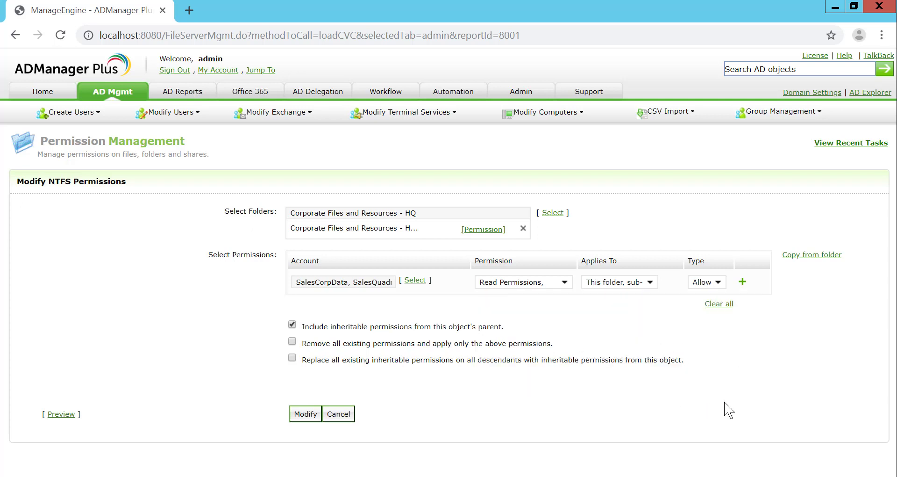
left_click(652, 289)
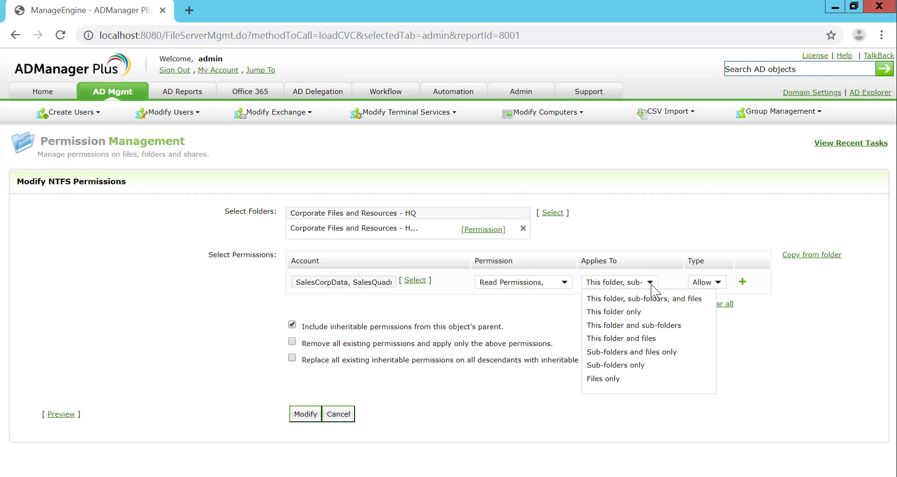
left_click(632, 312)
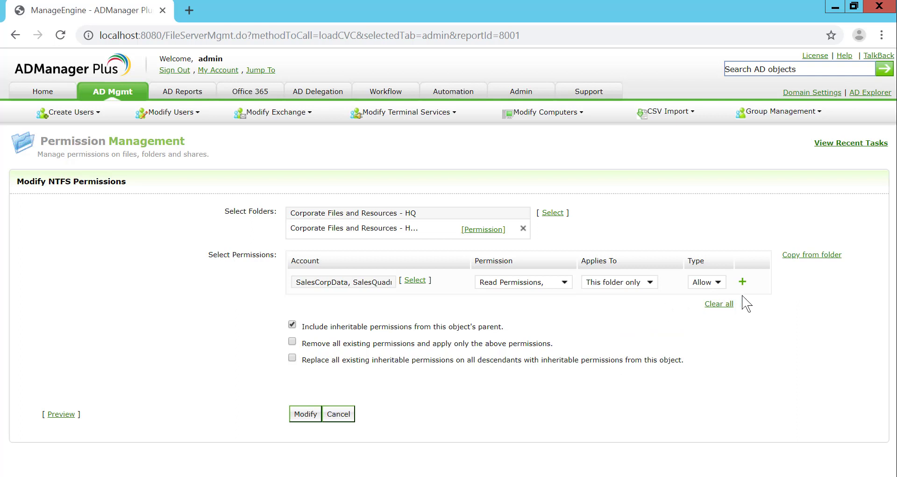
left_click(742, 282)
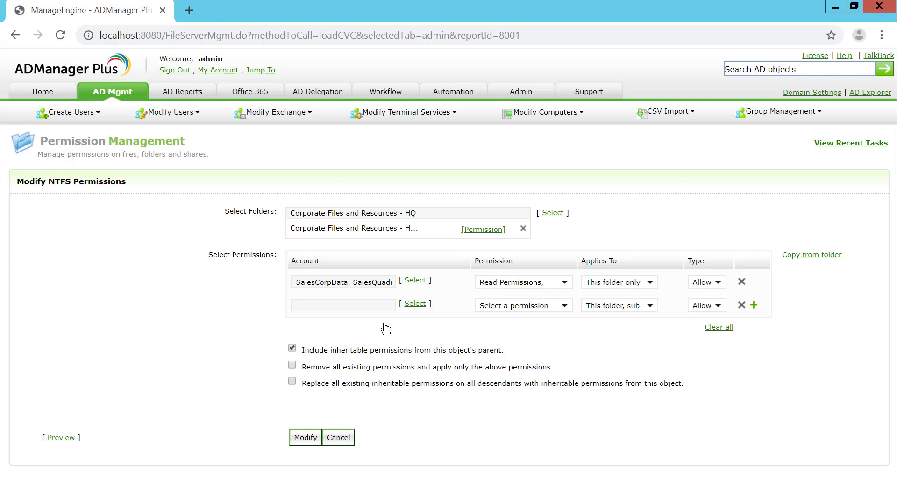
Search users for 'f' and select the finance user as the second entry's account
left_click(411, 304)
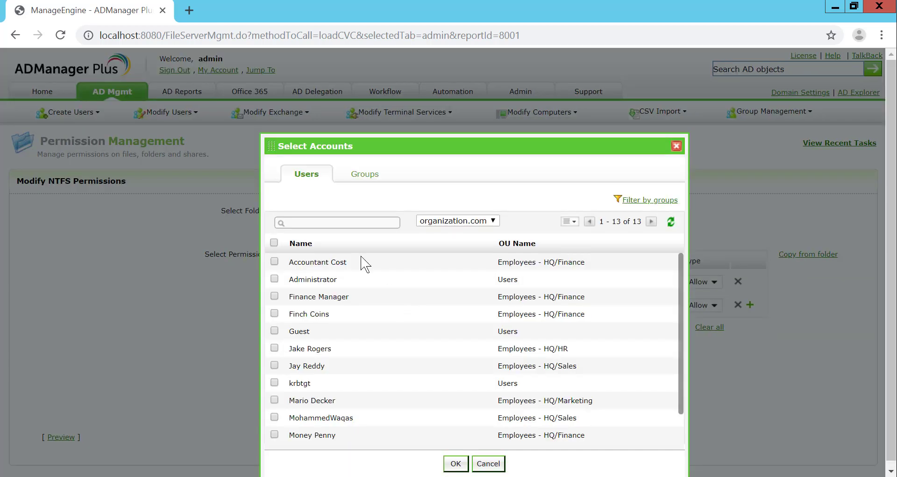
left_click(356, 223)
type("fin")
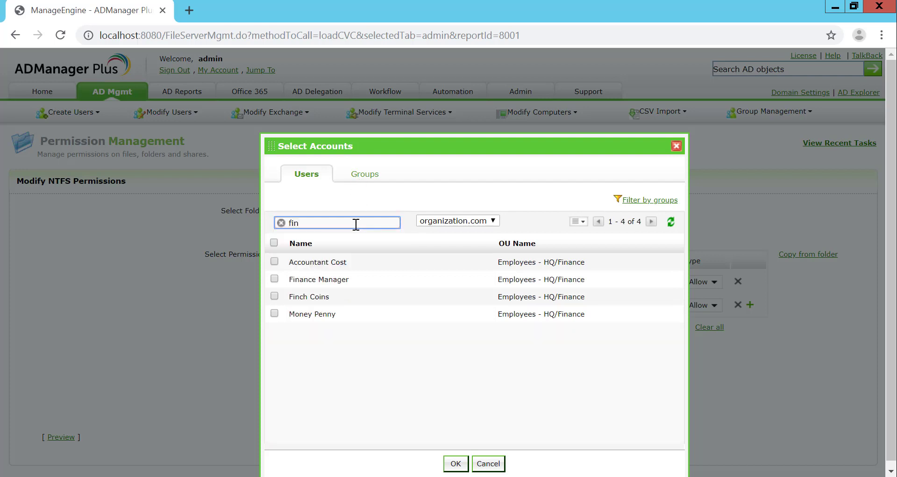
left_click(274, 313)
left_click(453, 463)
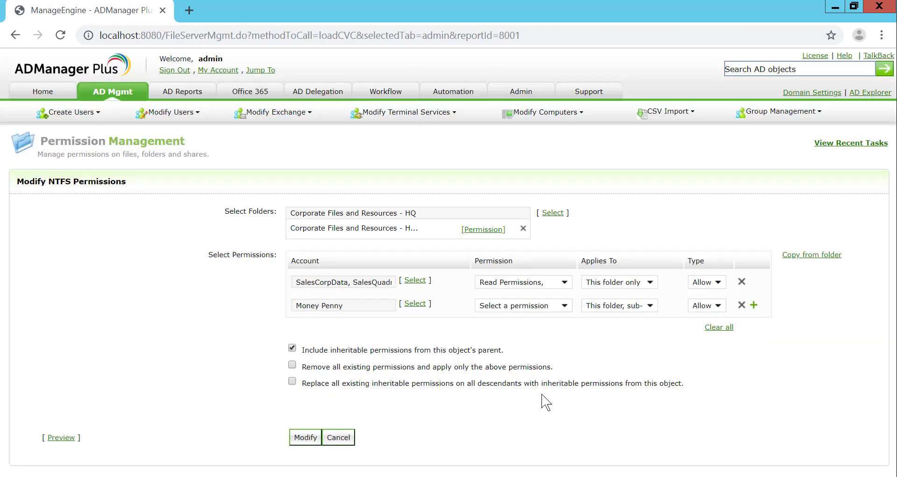
Set the second entry to Full Control with type Deny
left_click(558, 308)
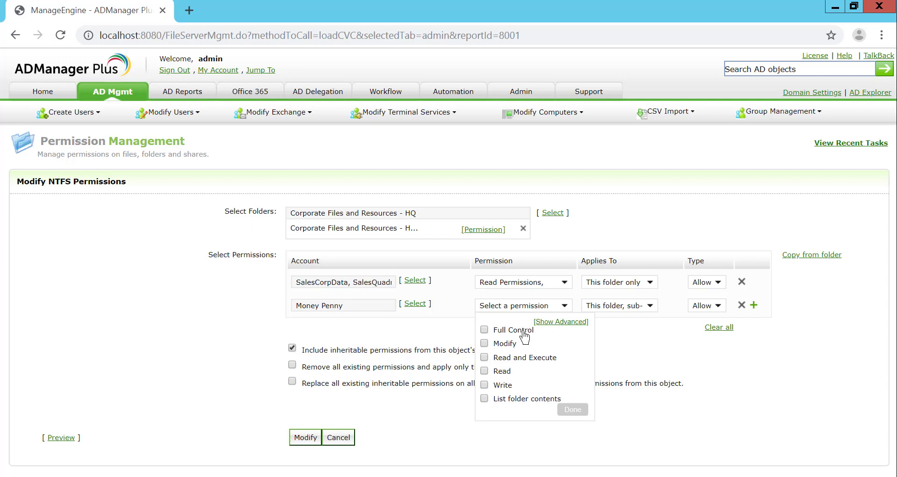
left_click(484, 329)
left_click(722, 306)
left_click(705, 342)
left_click(724, 306)
left_click(705, 335)
left_click(574, 410)
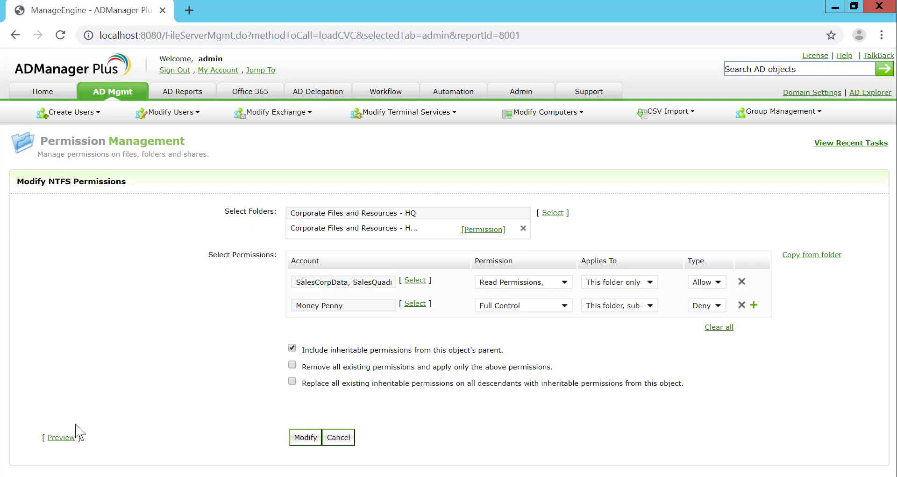
Preview the nine resulting permissions, with the sales groups and denied user flagged as modified
left_click(59, 436)
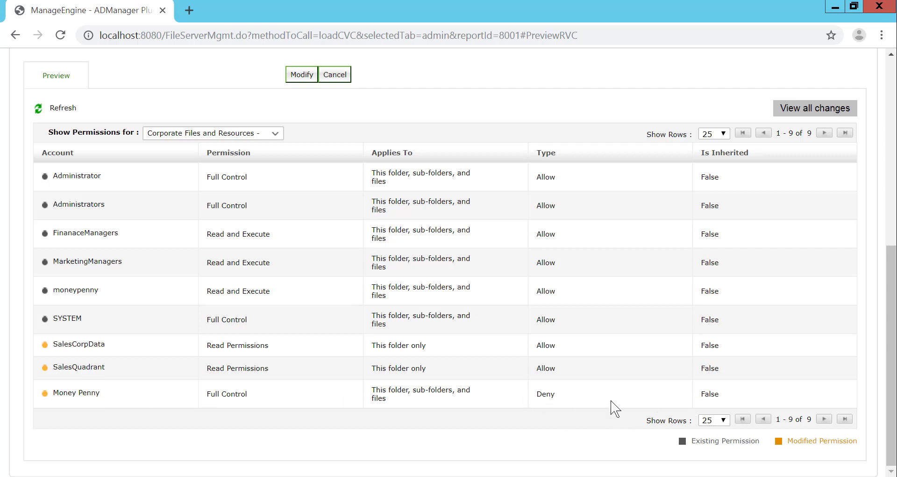
triple_click(825, 441)
scroll(253, 290, "up", 6)
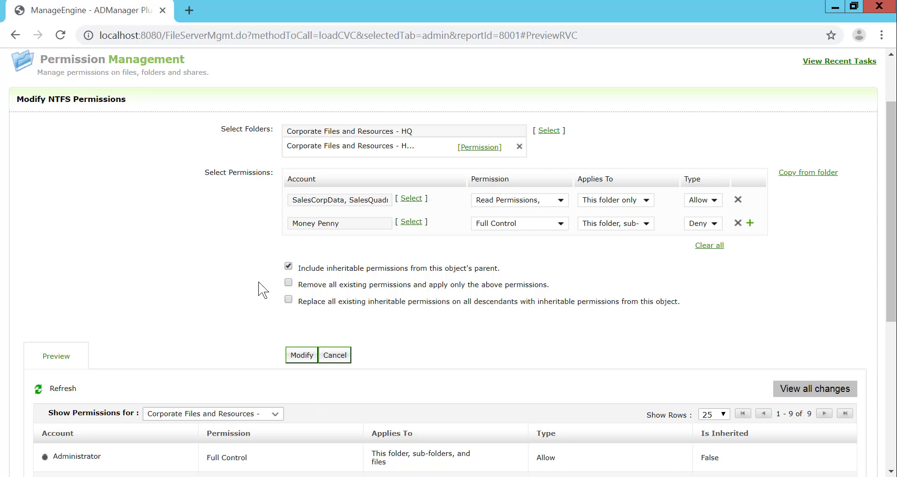
Enable 'Remove all existing permissions' and confirm replacing the existing non-inherited entries
left_click_drag(310, 270, 496, 270)
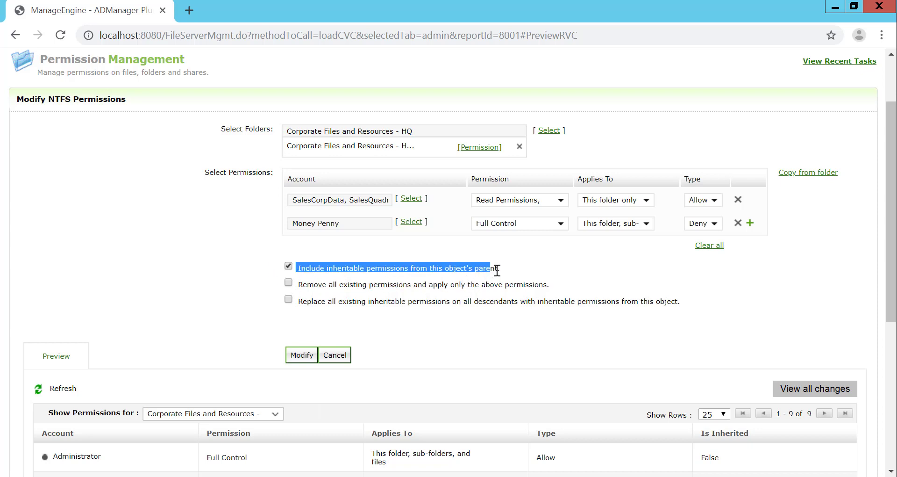
left_click(500, 270)
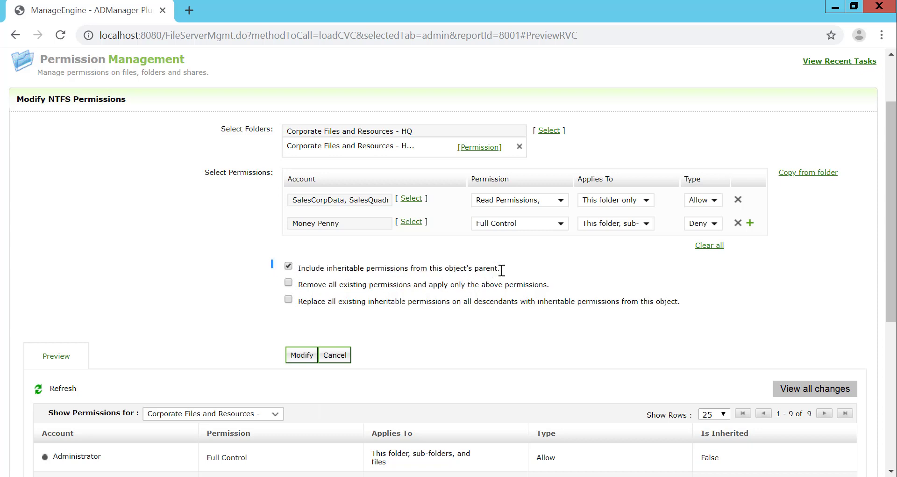
left_click(288, 283)
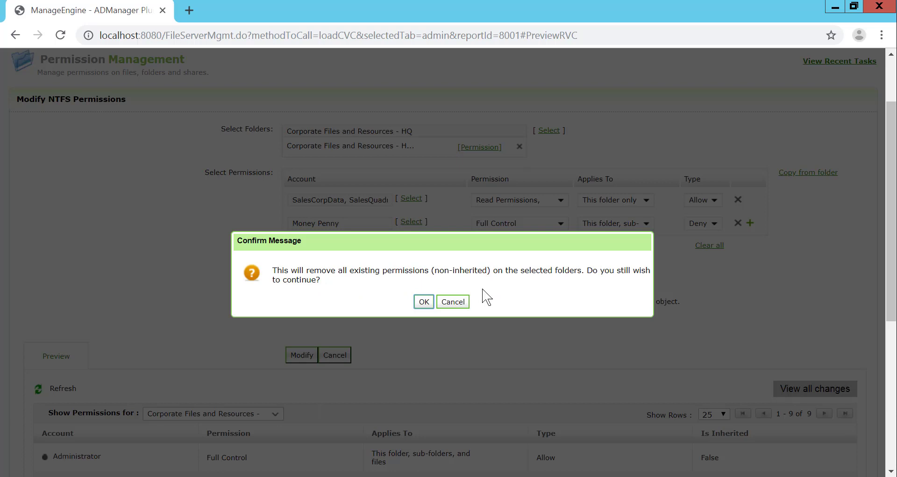
left_click(424, 301)
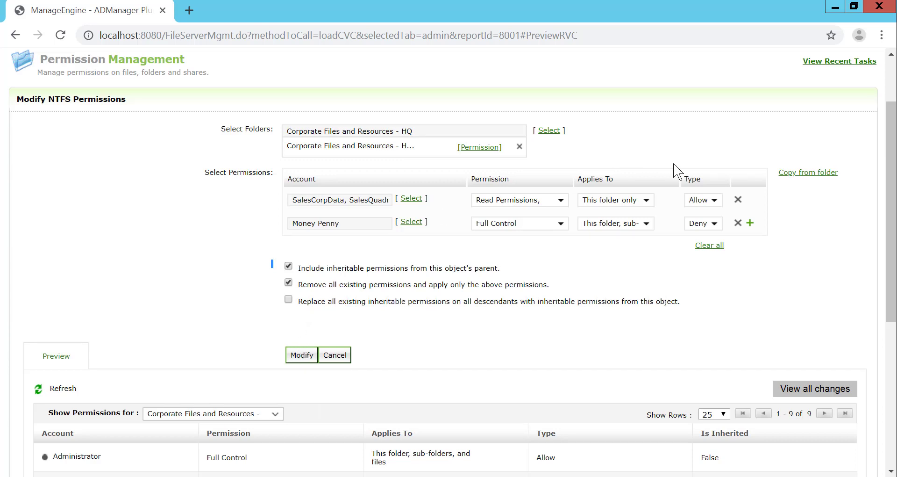
Copy the permissions of Corporate Files and Resources - HQ into the list, then return to AD Mgmt home
left_click(795, 175)
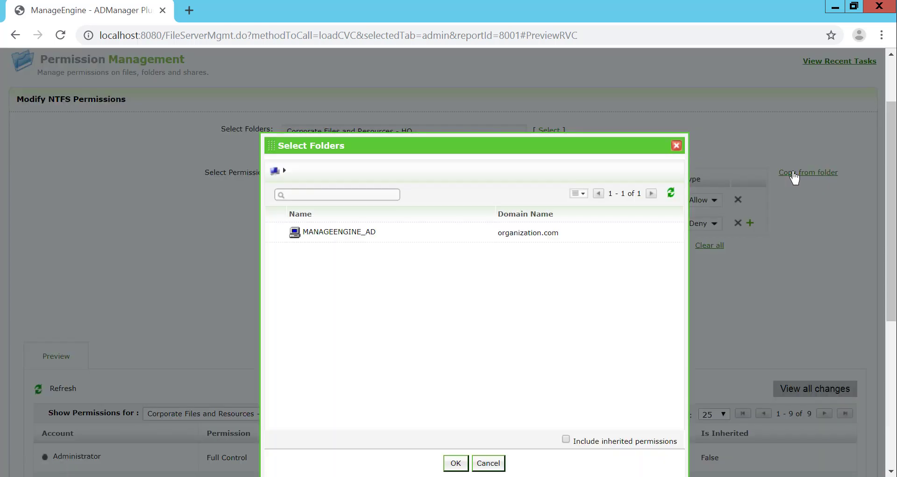
left_click(340, 240)
left_click(275, 234)
left_click(456, 461)
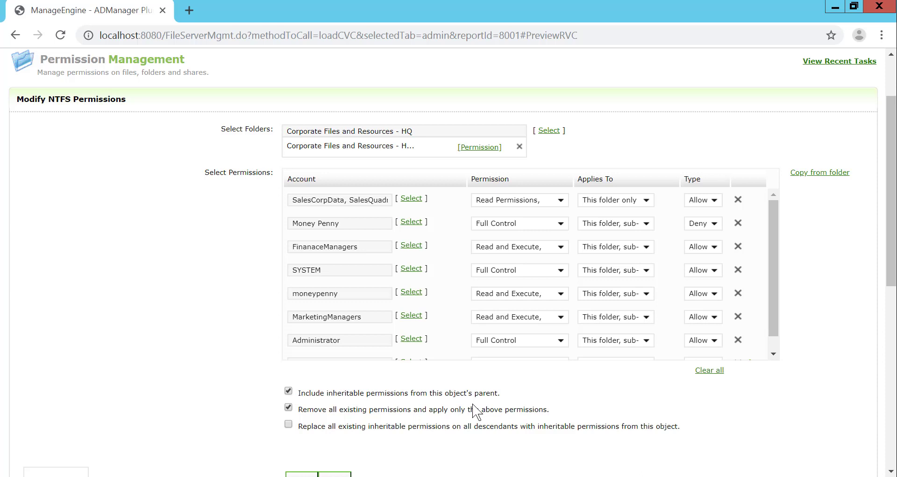
scroll(477, 411, "up", 2)
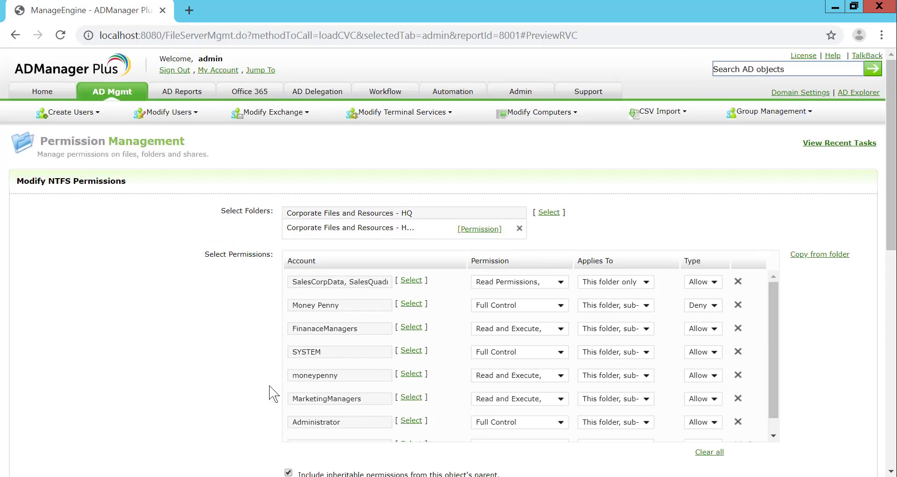
left_click(97, 93)
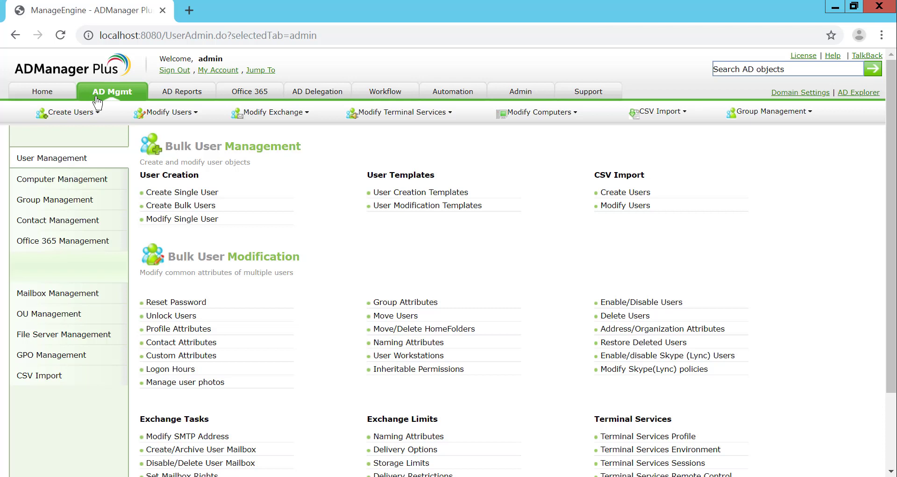
Start Remove NTFS Permissions under File Server Management, targeting Payroll inside Corporate Files and Resources - HQ
left_click(101, 332)
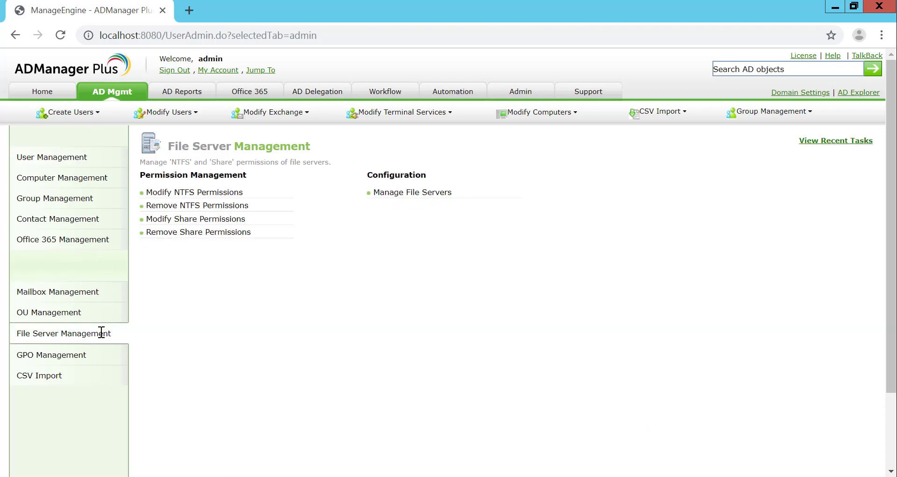
left_click(175, 209)
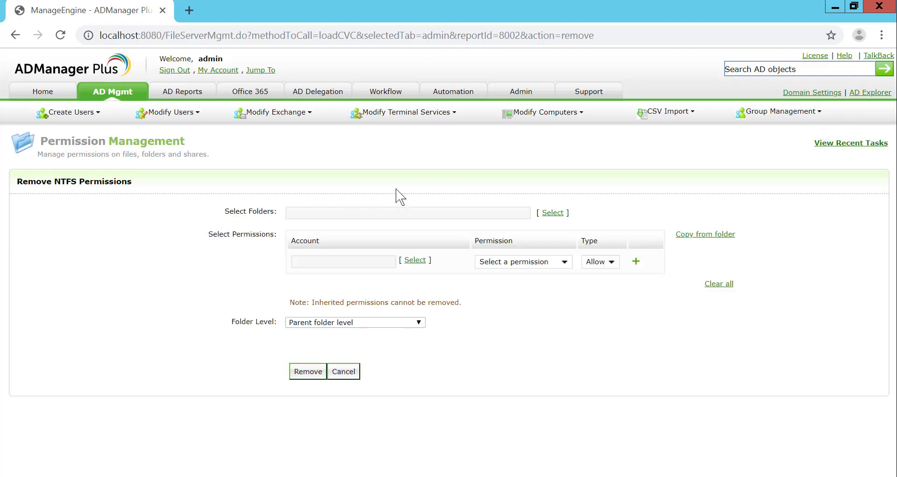
left_click(545, 218)
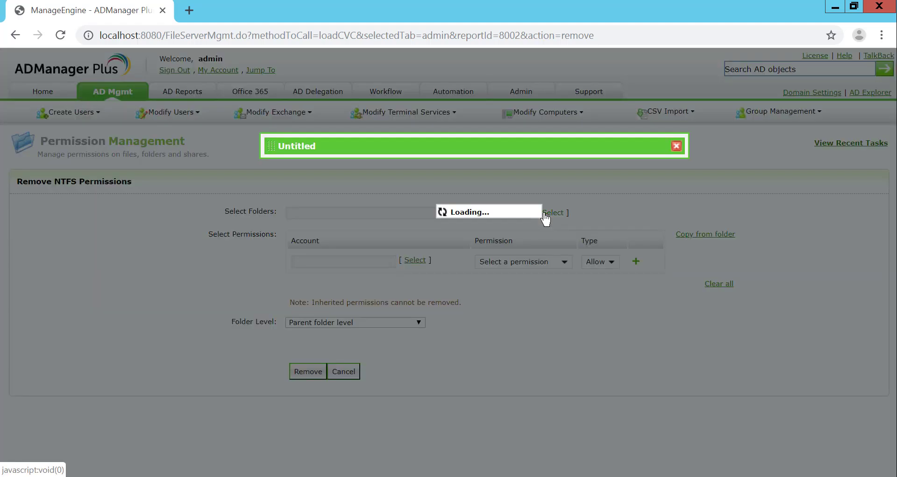
left_click(369, 239)
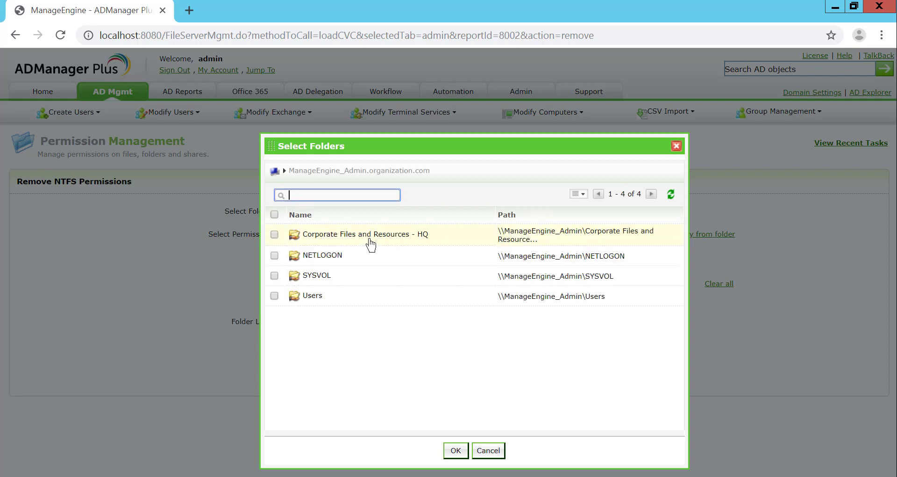
left_click(369, 238)
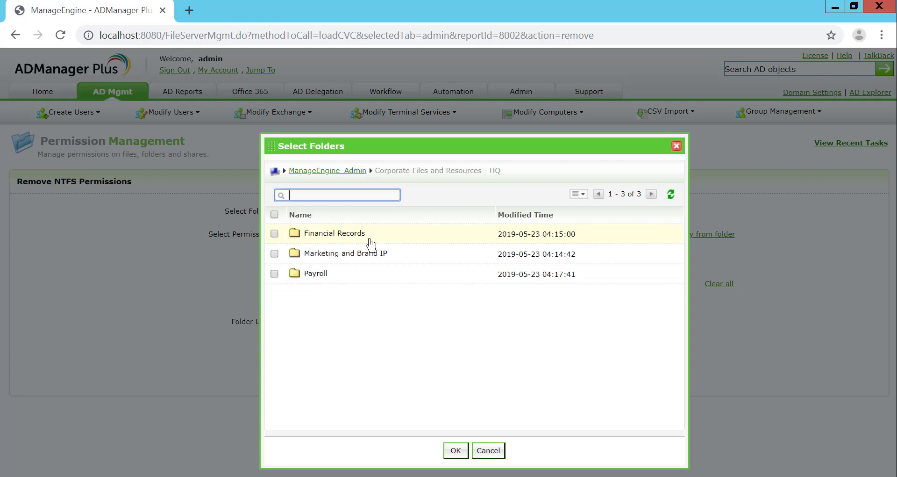
left_click(274, 274)
left_click(456, 450)
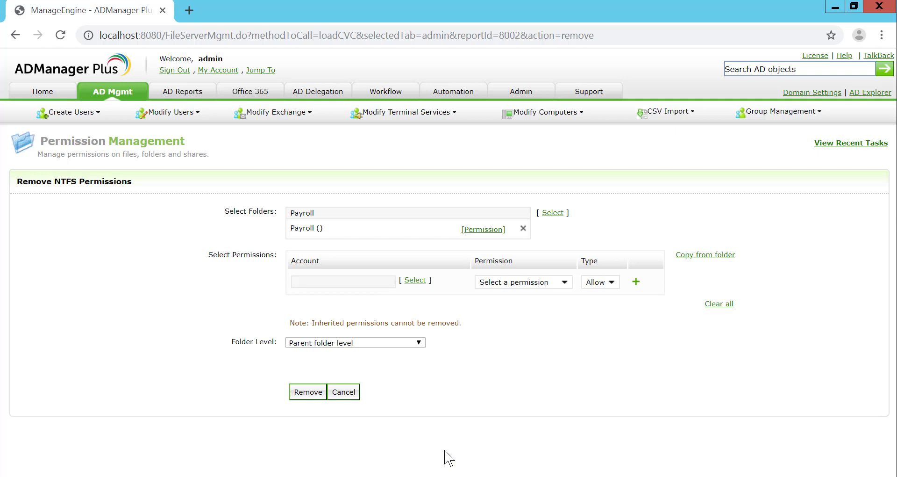
Search the user list for 'hr' and select the HR employee's account for permission removal
left_click(415, 280)
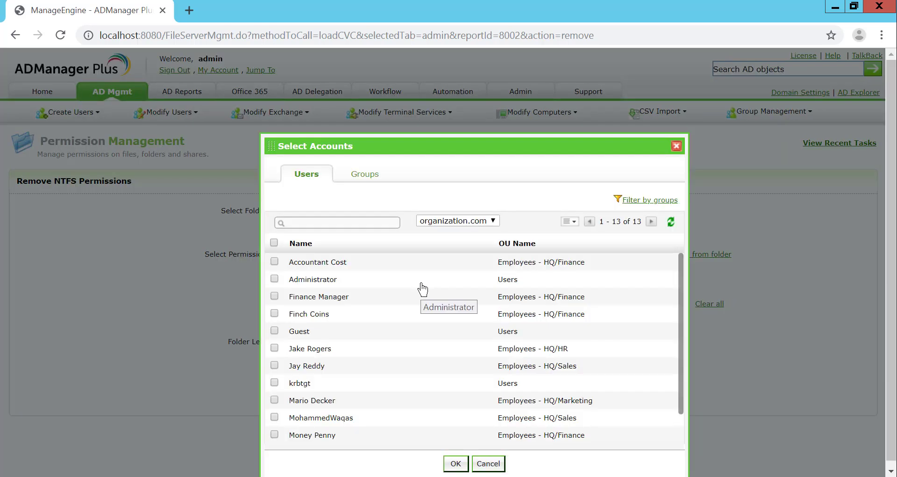
left_click(326, 218)
type("hr")
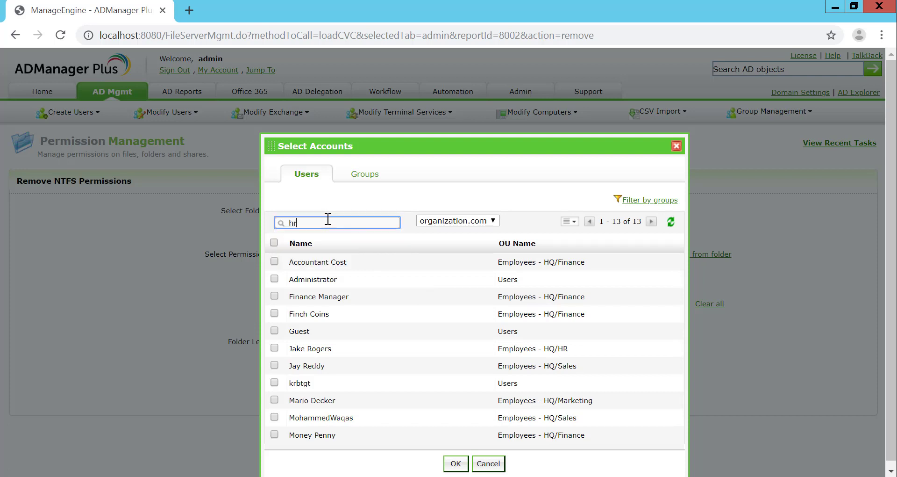
key("Return")
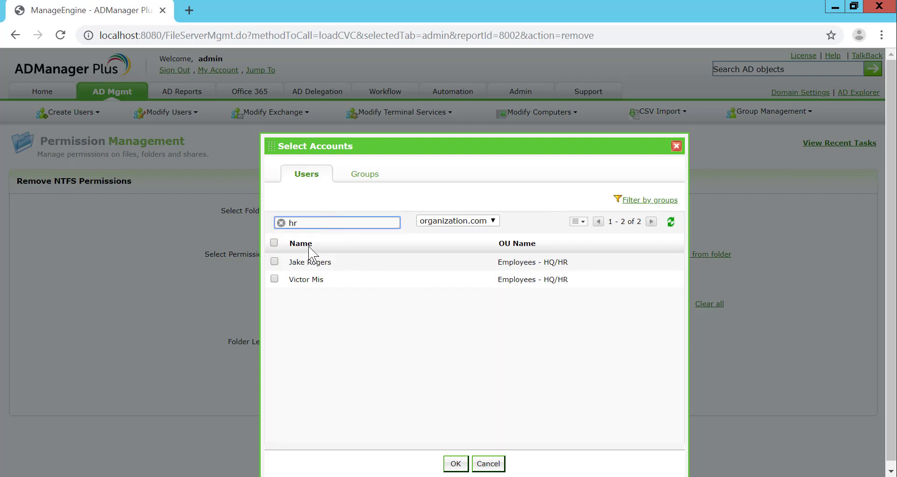
left_click(275, 279)
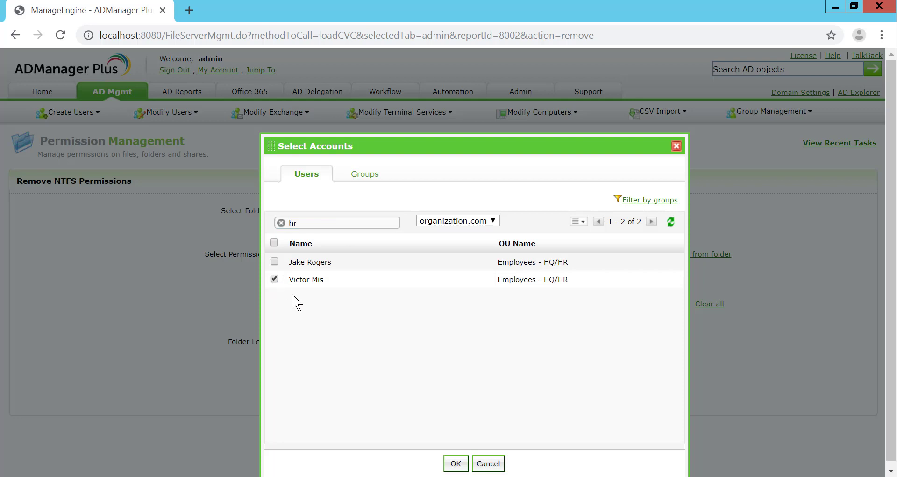
left_click(455, 463)
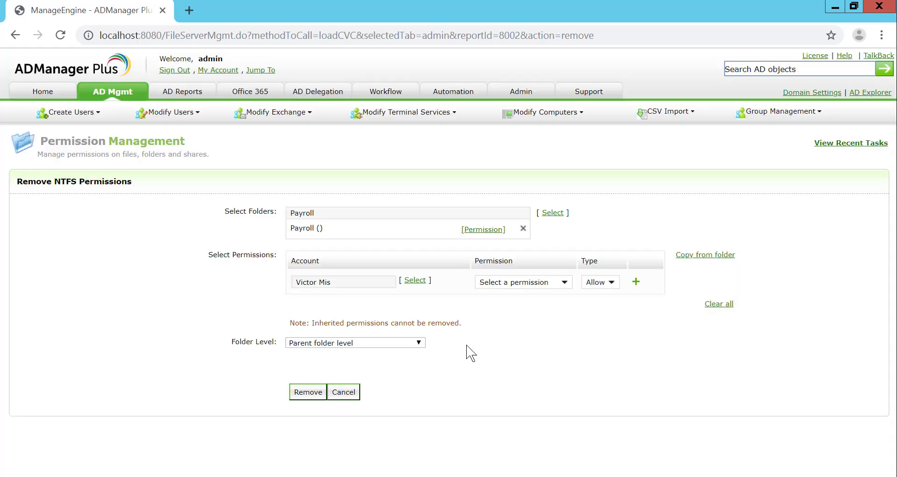
Set the removal entry to Full Control, type Allow, at parent folder level
left_click(564, 283)
left_click(484, 305)
left_click(613, 283)
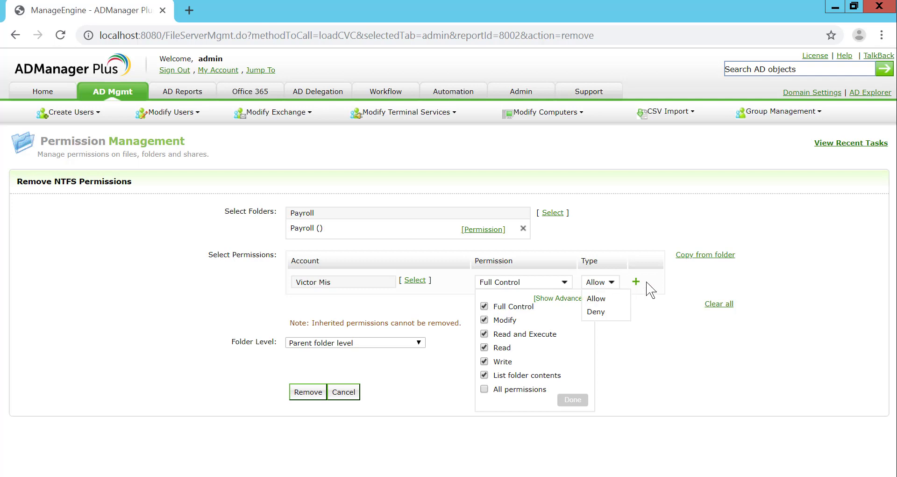
left_click(573, 401)
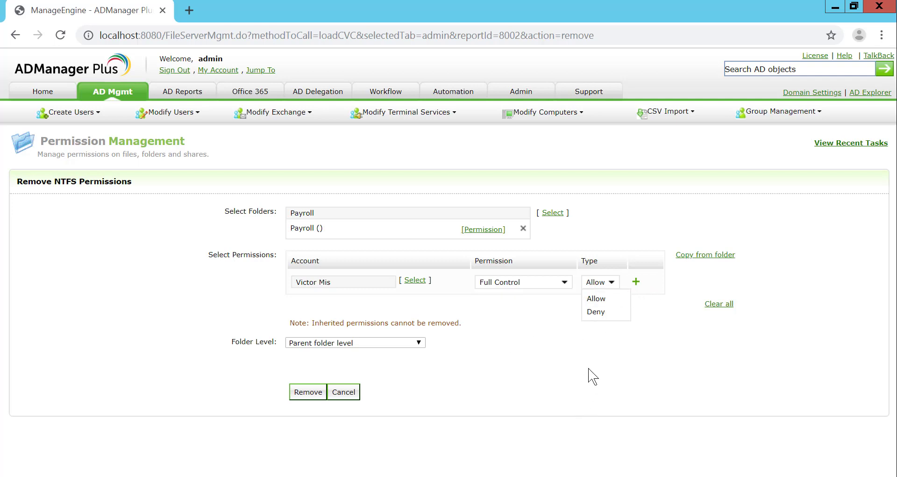
left_click(596, 299)
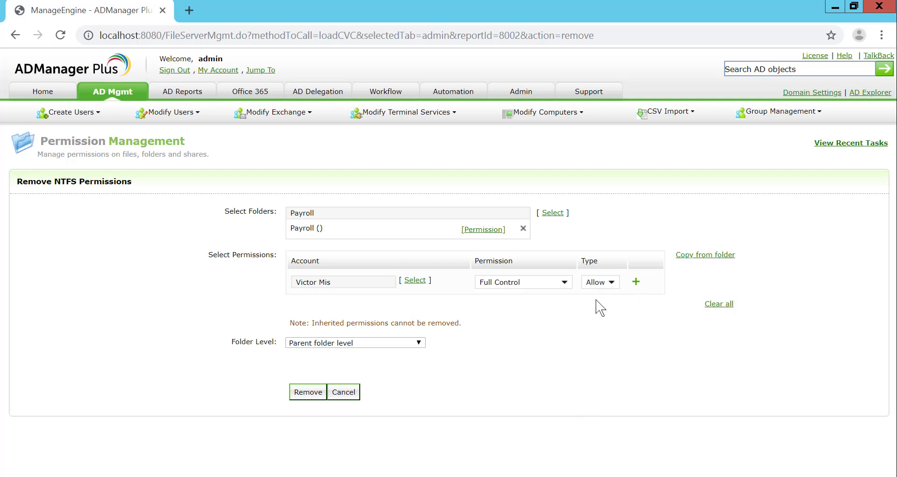
left_click(332, 345)
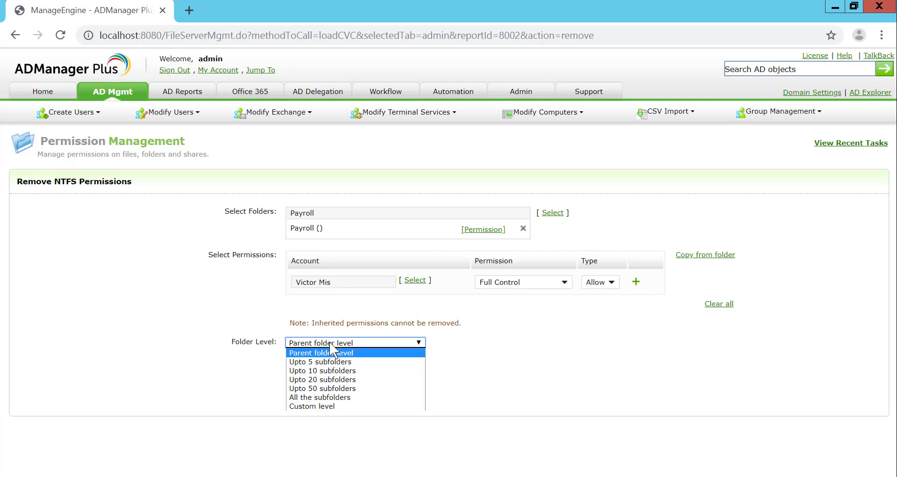
left_click(329, 346)
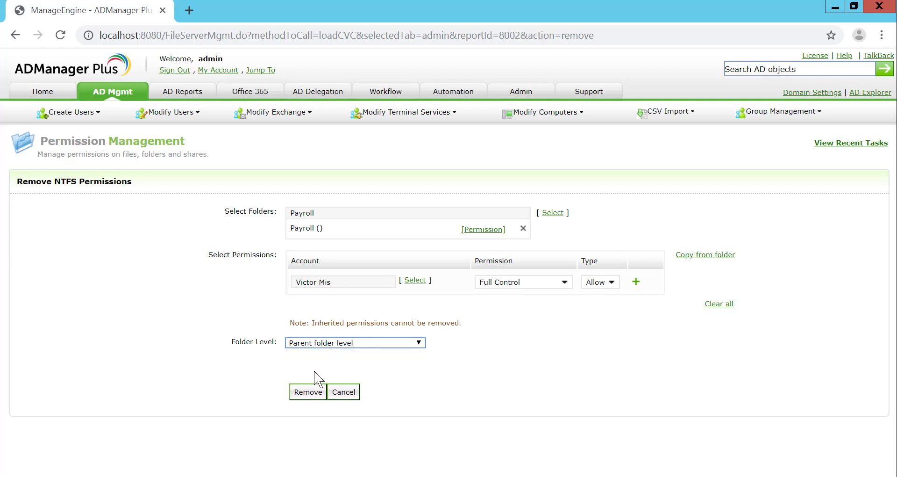